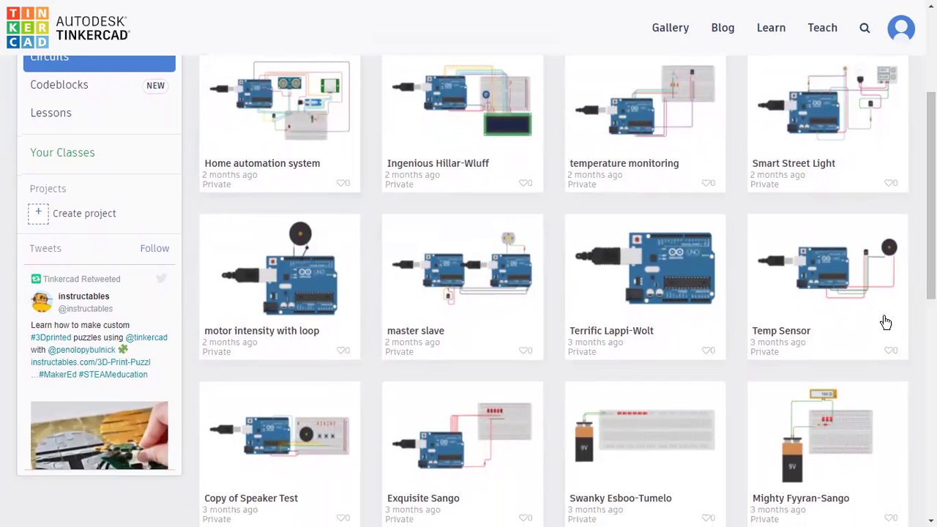
- Open the Home automation system circuit from the circuits dashboard for editing
scroll(725, 336, "up", 2)
scroll(724, 335, "up", 3)
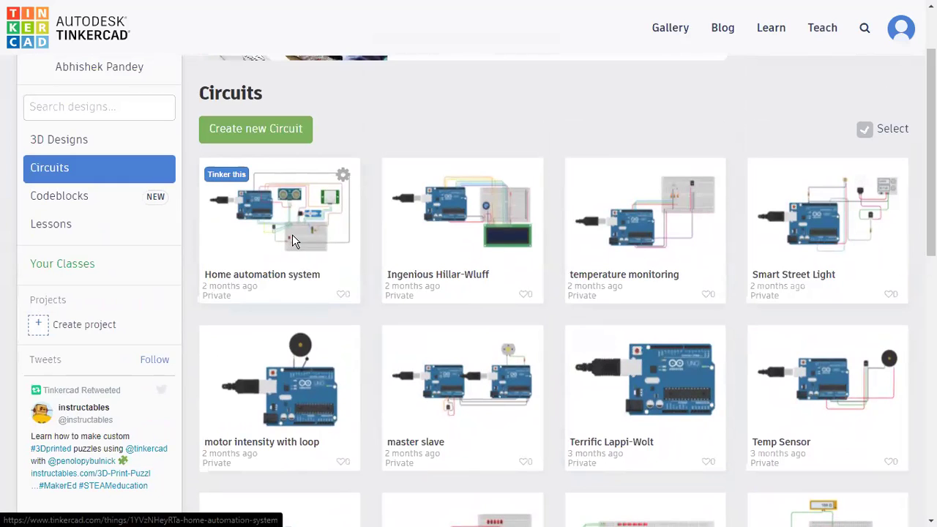
left_click(293, 241)
left_click(721, 180)
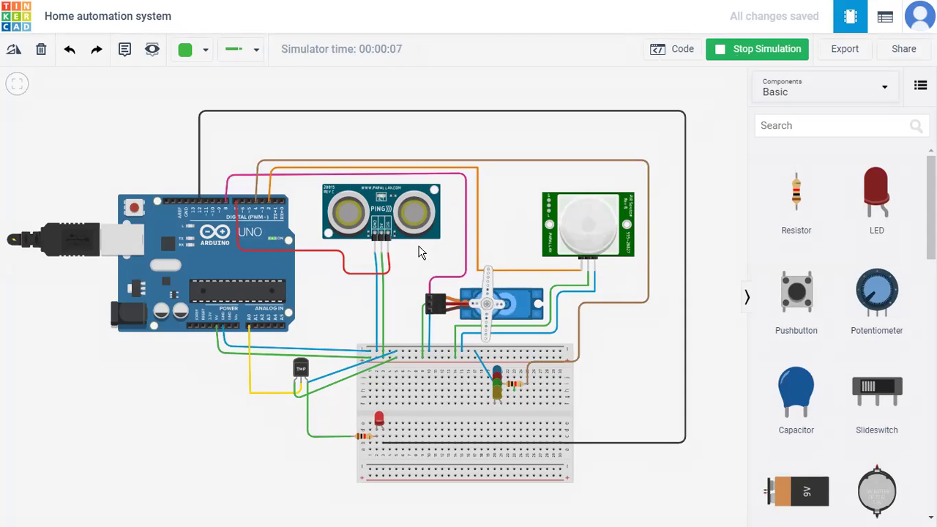
- Move the ultrasonic distance sensor's target nearer and farther within its detection zone, ending about 95 cm away
left_click(397, 222)
left_click_drag(378, 96, 379, 124)
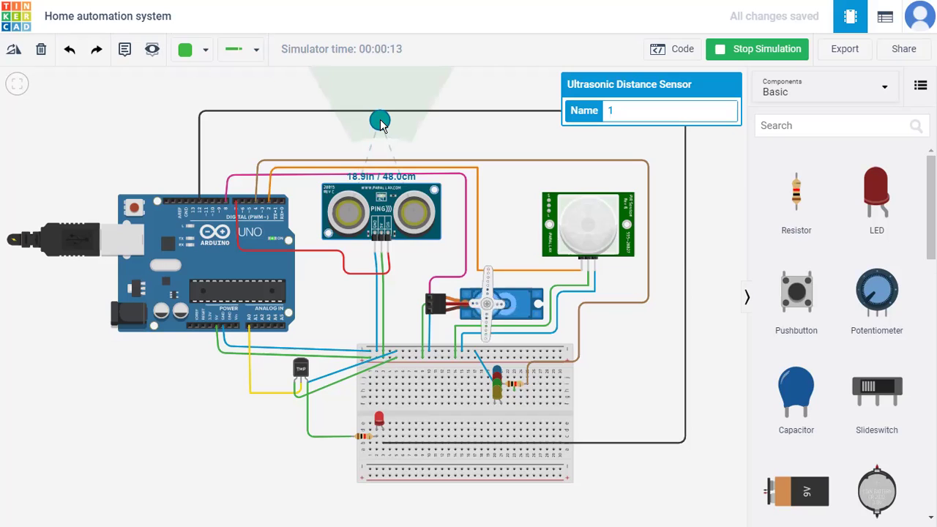
left_click_drag(380, 122, 372, 88)
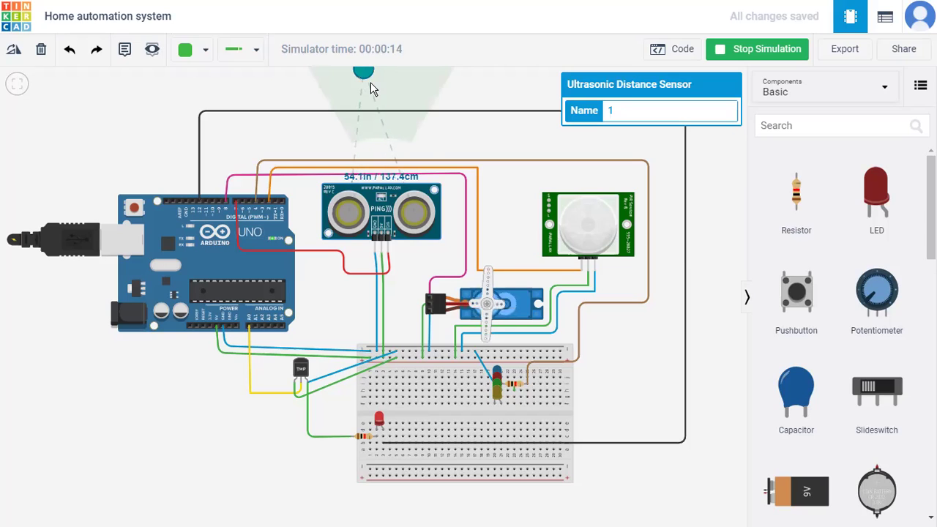
left_click_drag(428, 153, 387, 89)
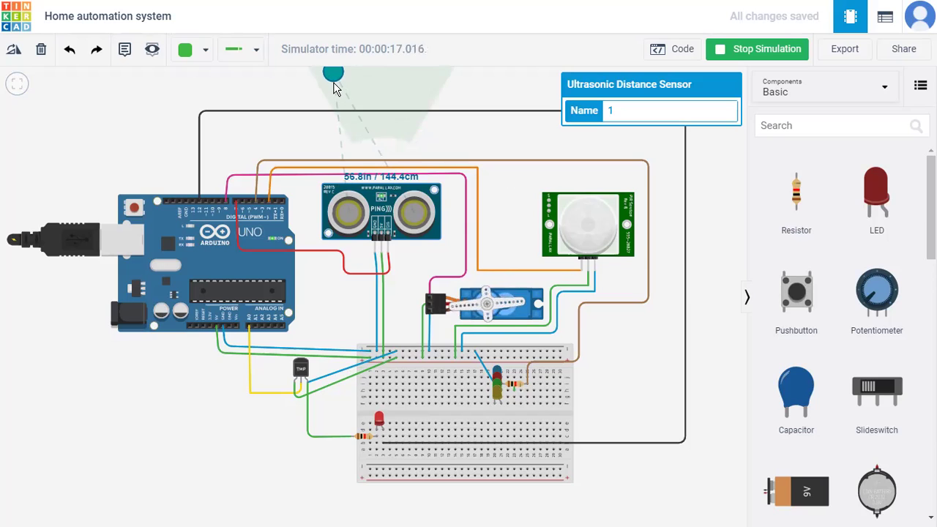
left_click_drag(334, 83, 372, 93)
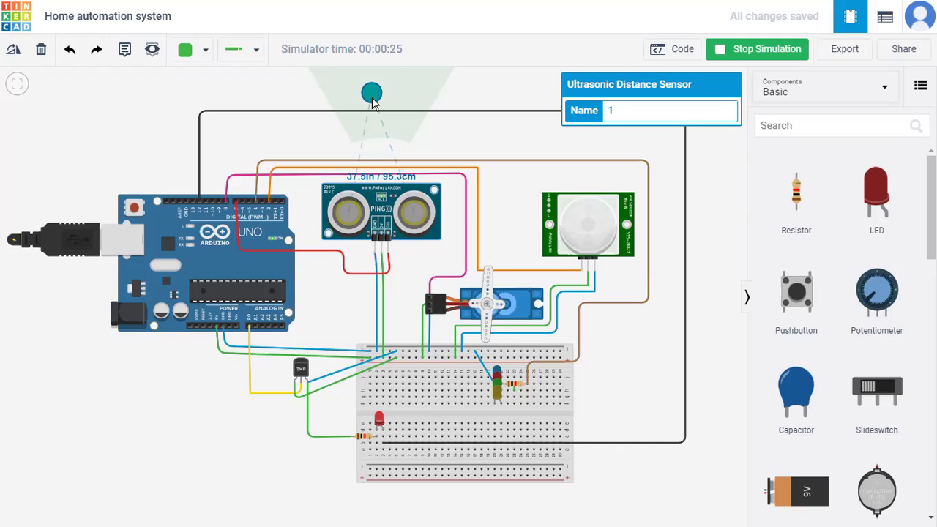
- Raise the simulated temperature of the TMP36 sensor toward the hot end and select the PIR sensor
left_click(302, 370)
left_click_drag(295, 346, 315, 350)
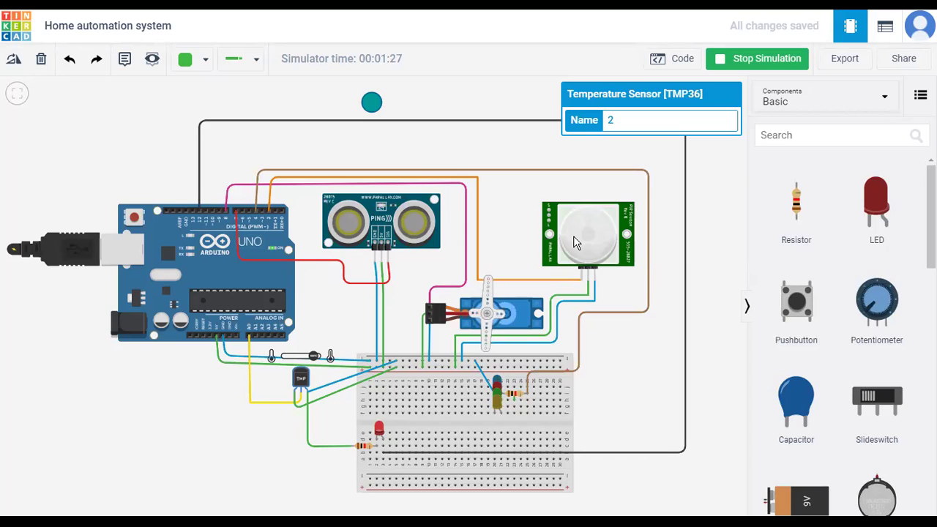
left_click(573, 236)
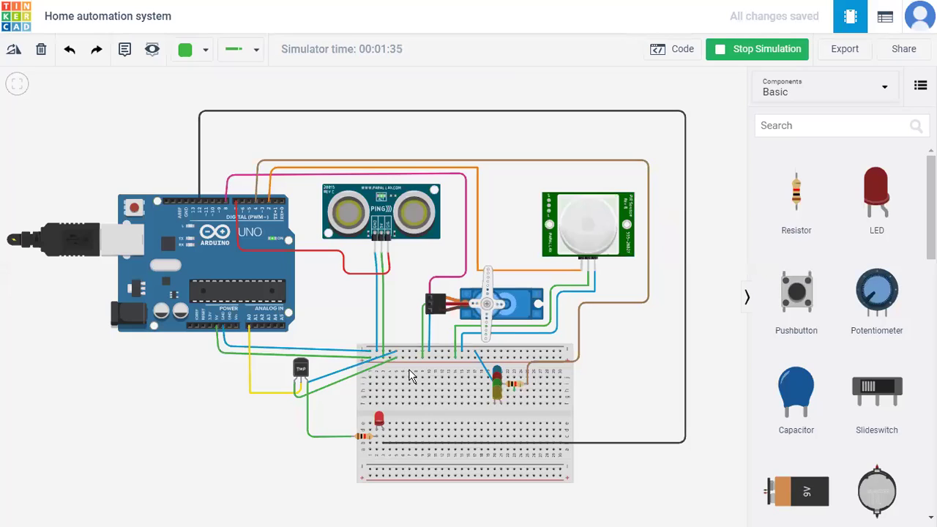
- Lower the simulated temperature of the TMP36 sensor toward the cold end
left_click(300, 368)
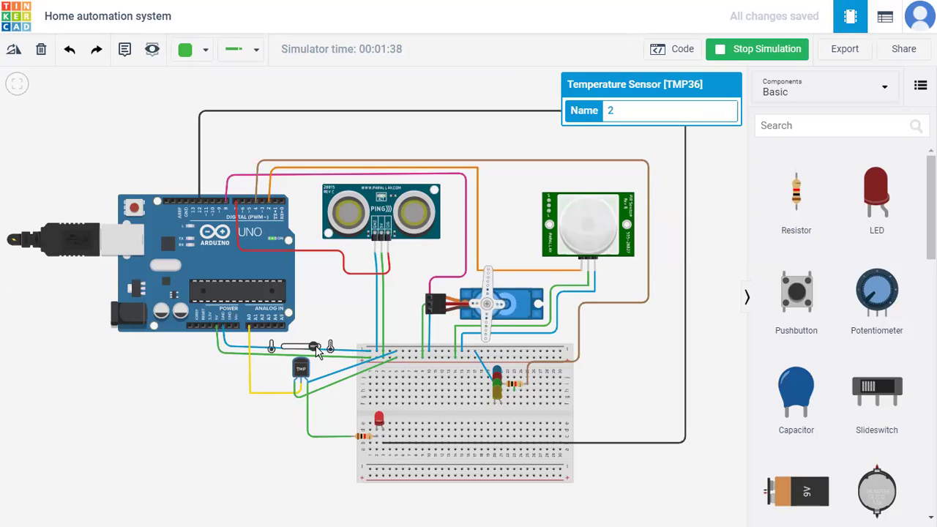
left_click_drag(313, 347, 291, 351)
left_click_drag(302, 348, 268, 351)
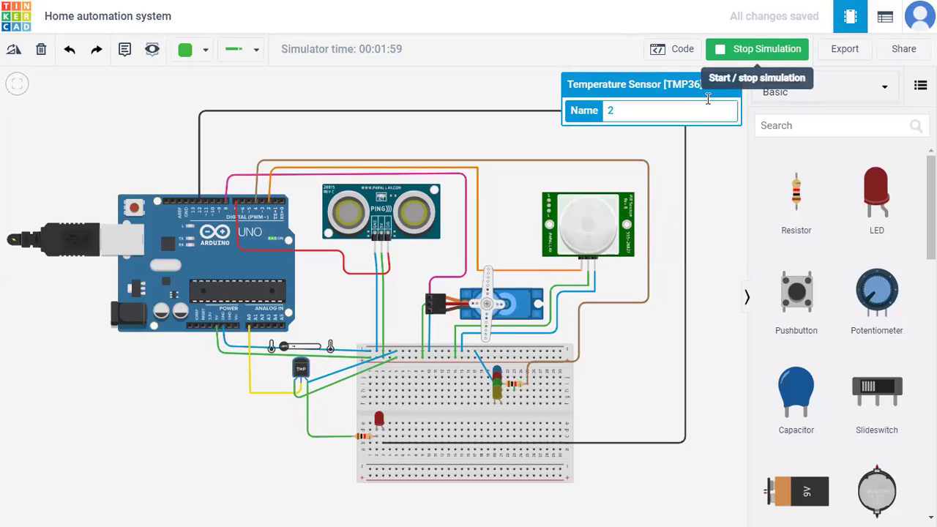
- Restart the circuit simulation and raise the TMP36 sensor's temperature toward the hot end
left_click(757, 48)
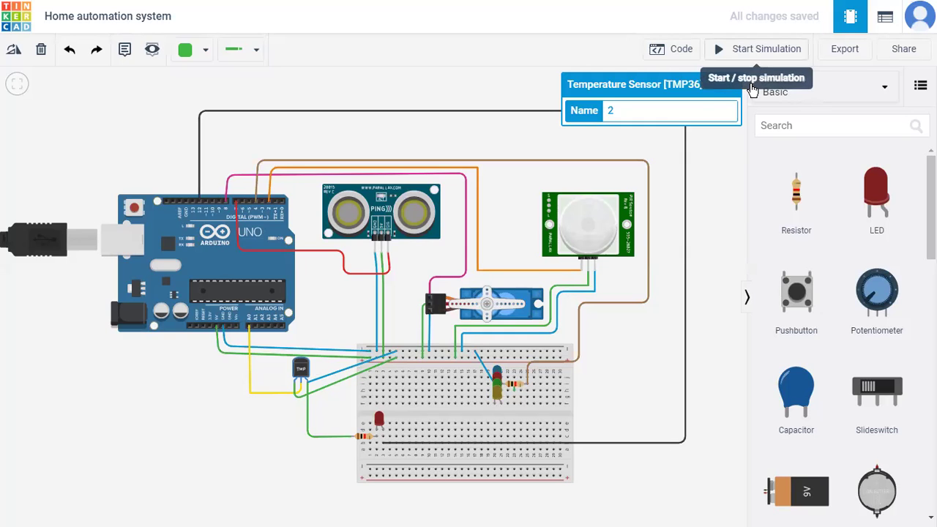
left_click(761, 48)
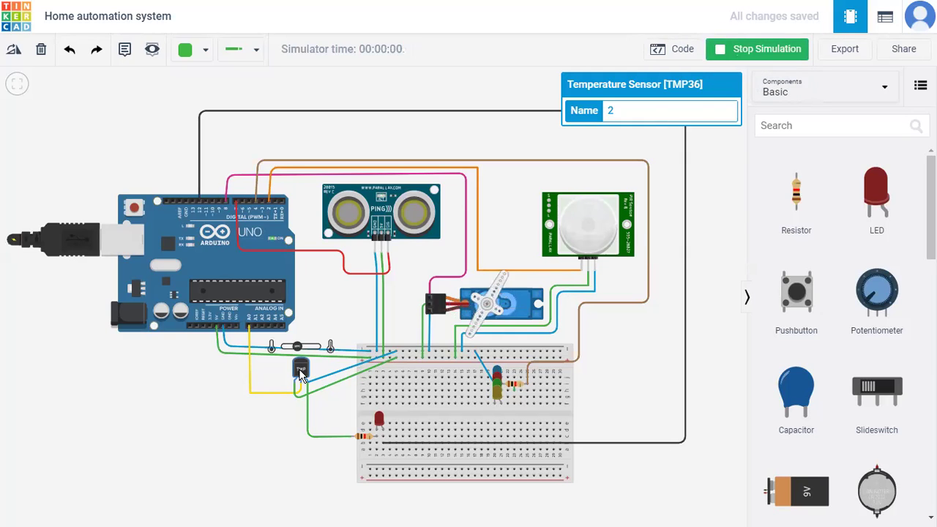
left_click_drag(296, 348, 316, 345)
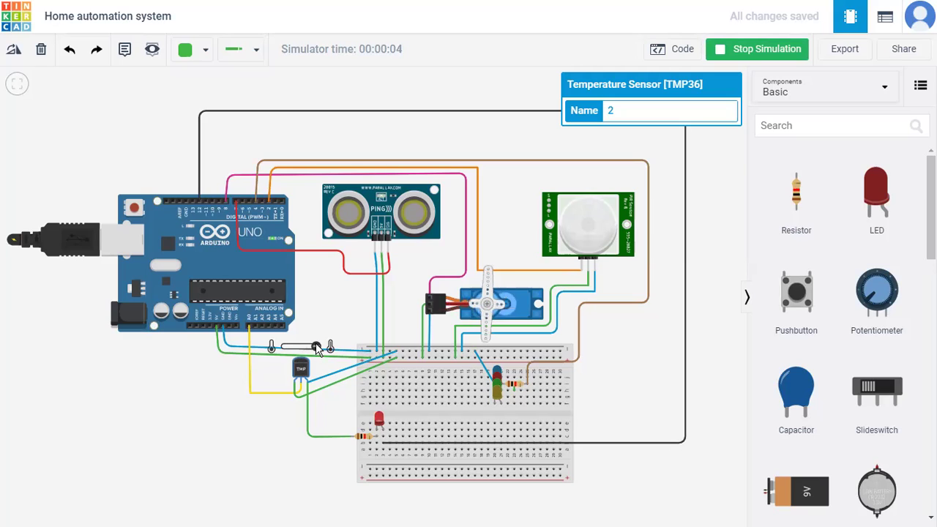
- Inspect the PIR sensor's target properties and the TMP36 sensor's controls, and stop the simulation
left_click(603, 244)
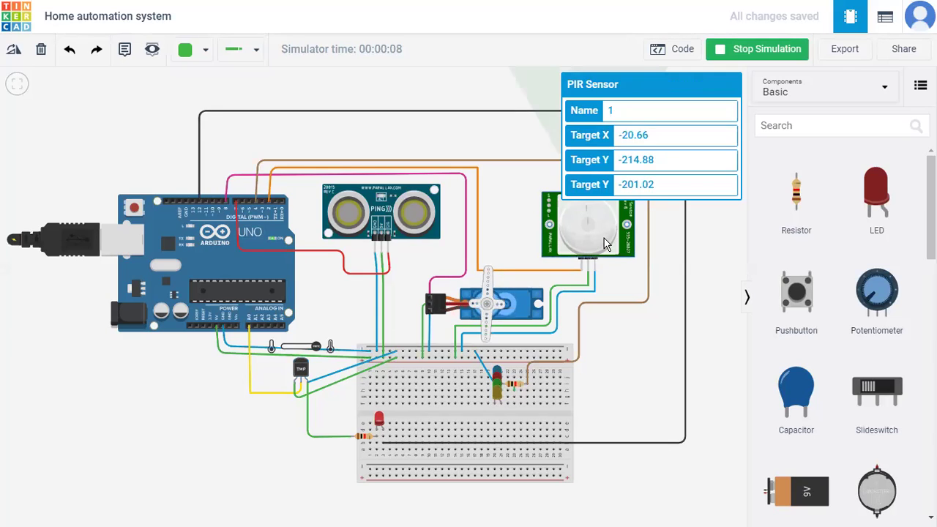
left_click(528, 255)
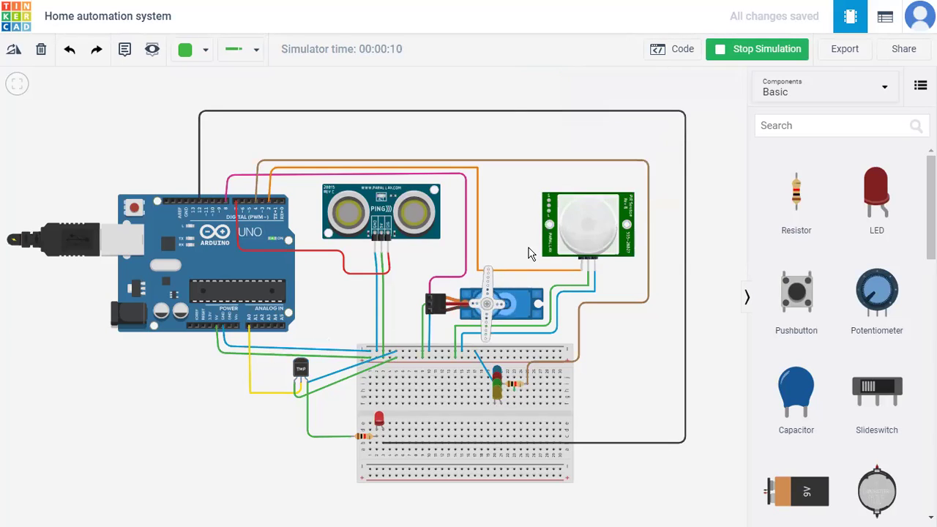
left_click(302, 370)
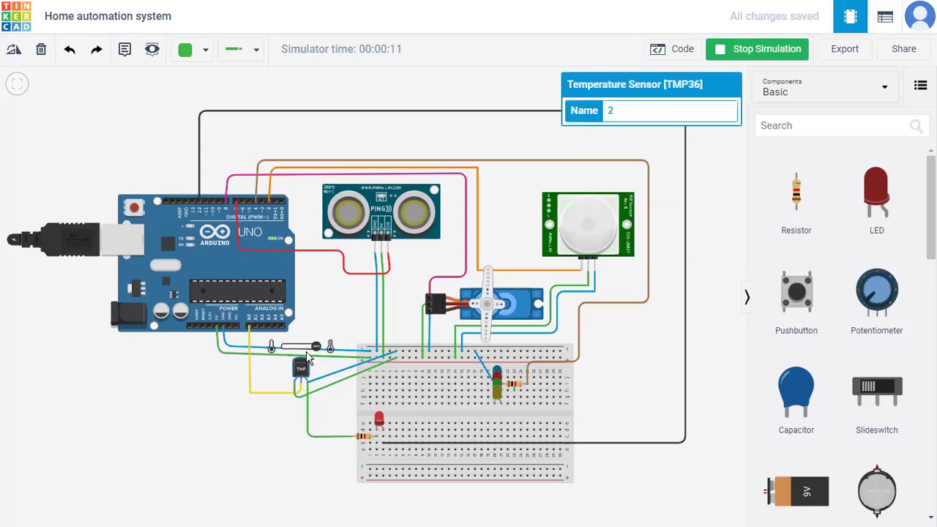
left_click(562, 216)
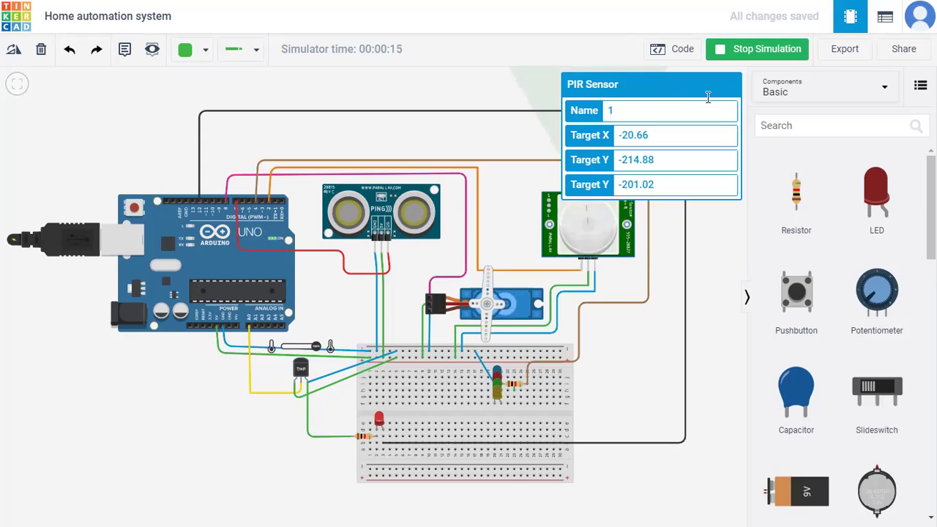
left_click(673, 329)
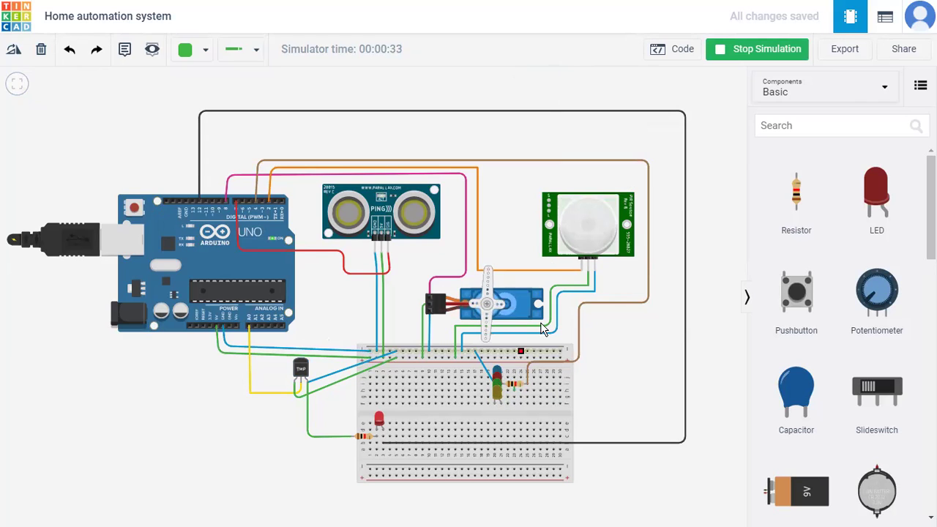
left_click(586, 223)
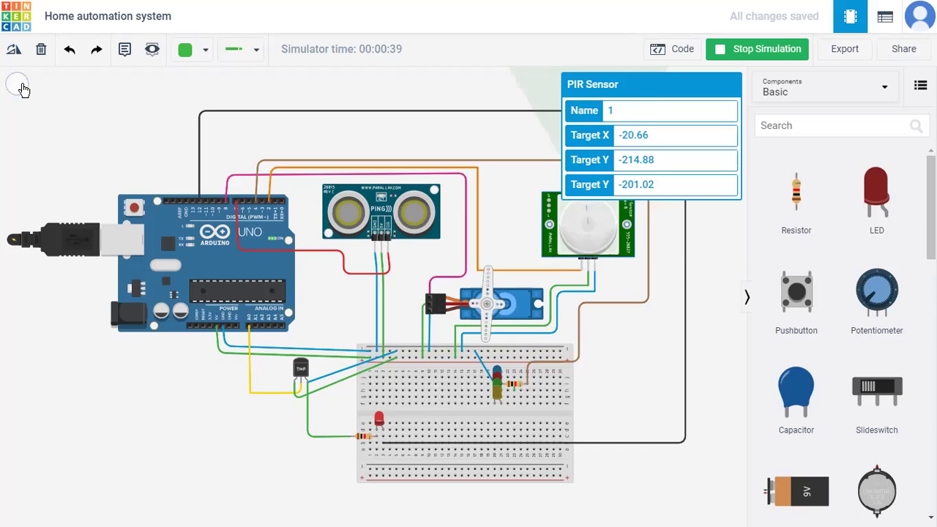
left_click(786, 59)
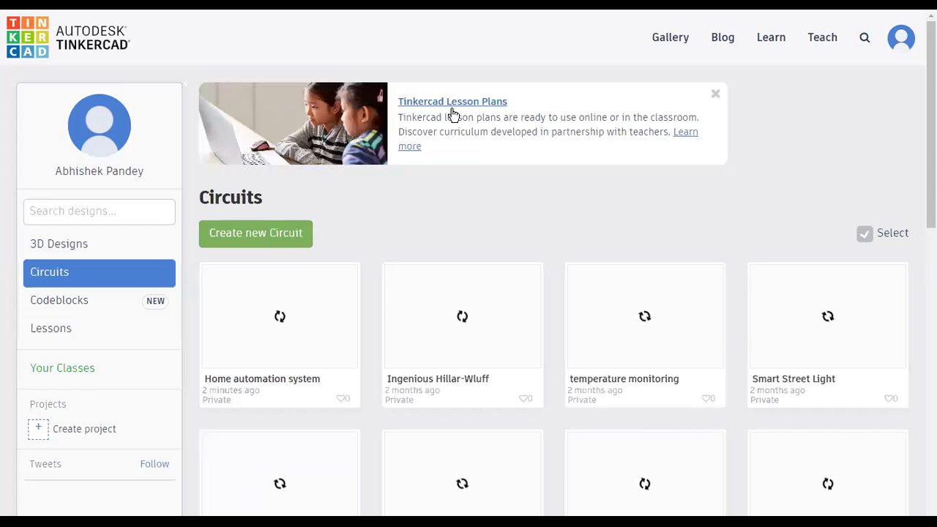
- Open the Smart Street Light circuit from the circuits dashboard for editing
mouse_move(805, 335)
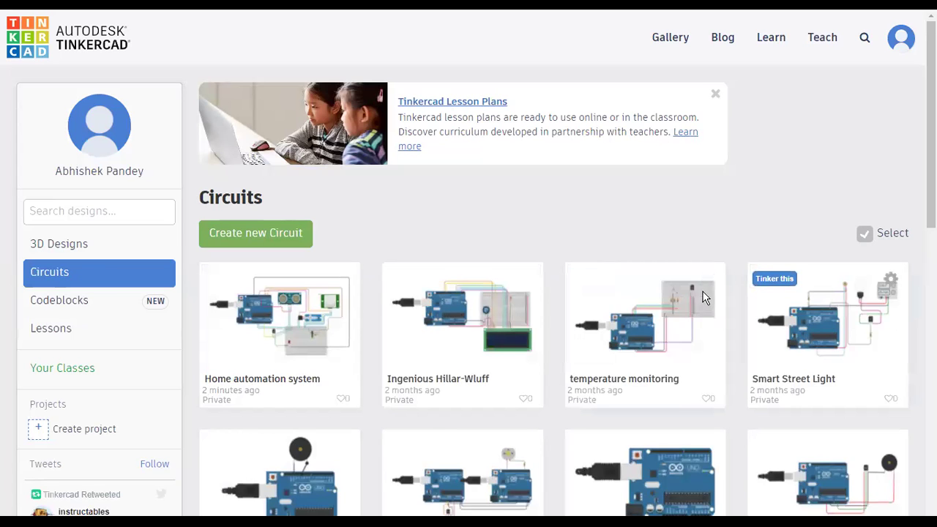
left_click(770, 328)
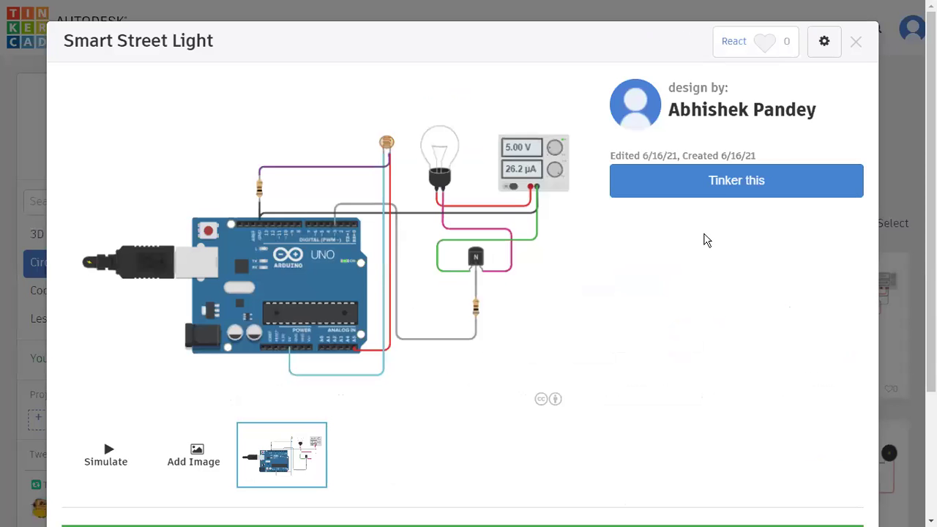
left_click(716, 191)
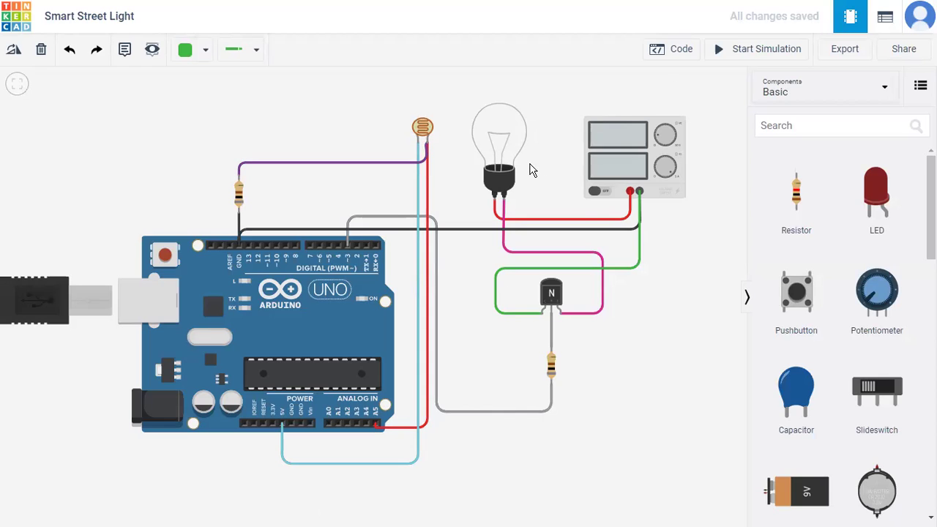
- Run the street light simulation and sweep the photoresistor's light level up to bright and back to near dark
left_click(662, 143)
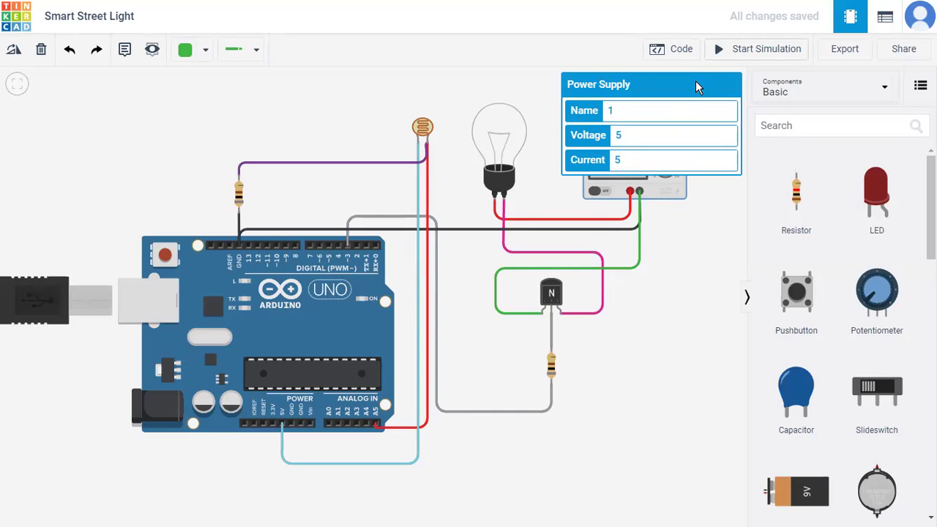
key("s")
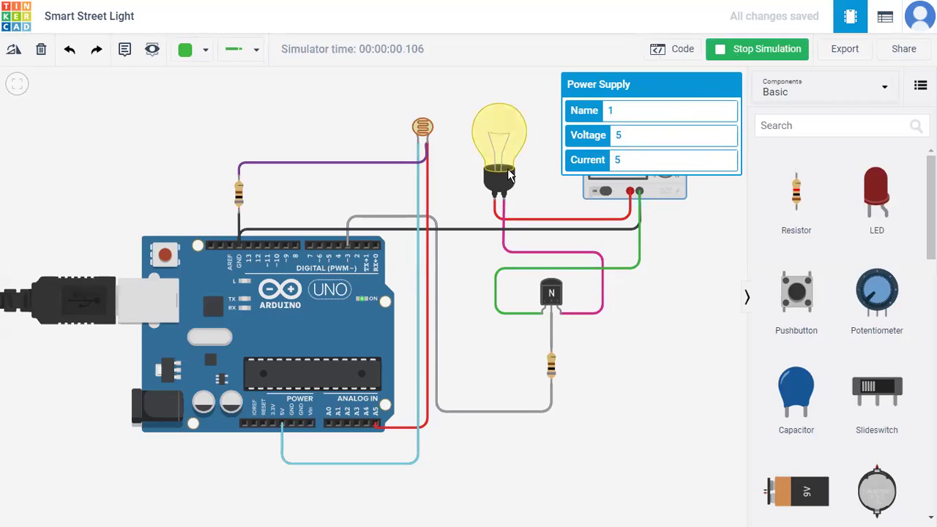
left_click(423, 129)
left_click_drag(399, 108, 446, 106)
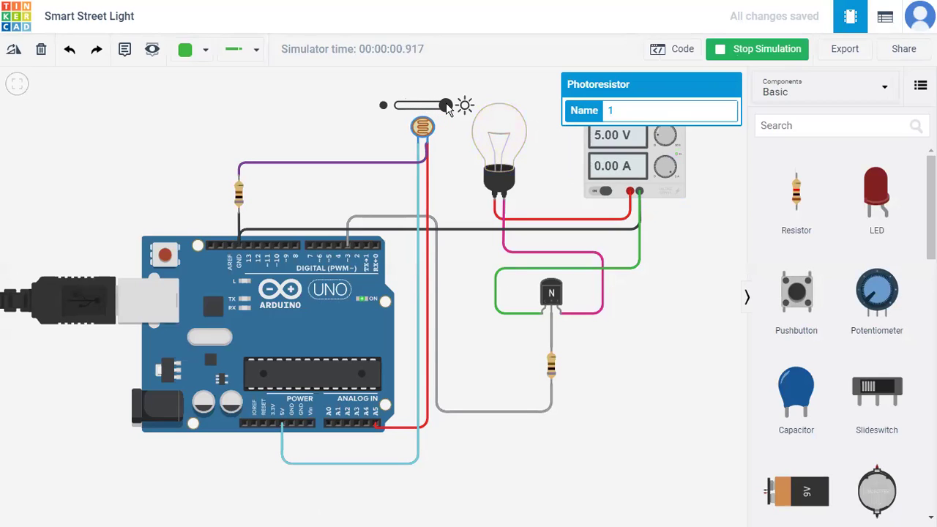
left_click_drag(446, 107, 399, 106)
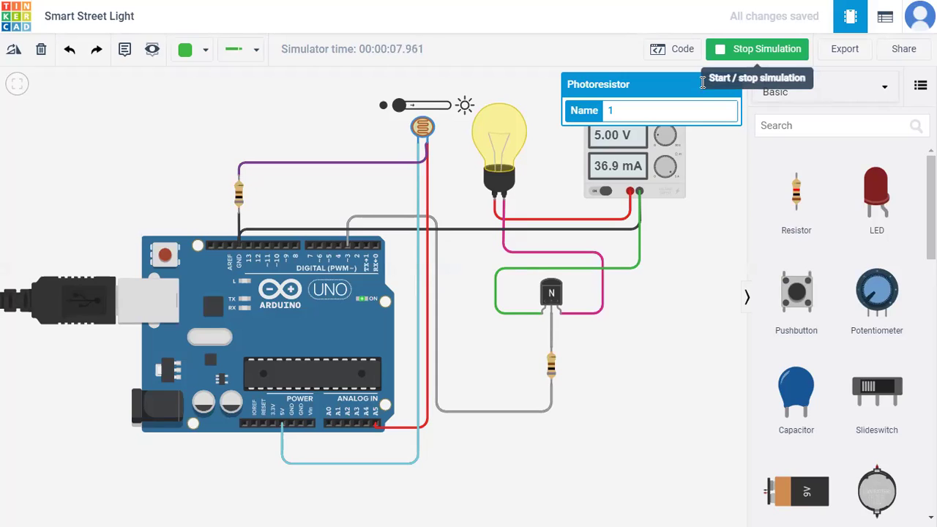
- Stop the street light simulation and return to the circuits dashboard
left_click(757, 48)
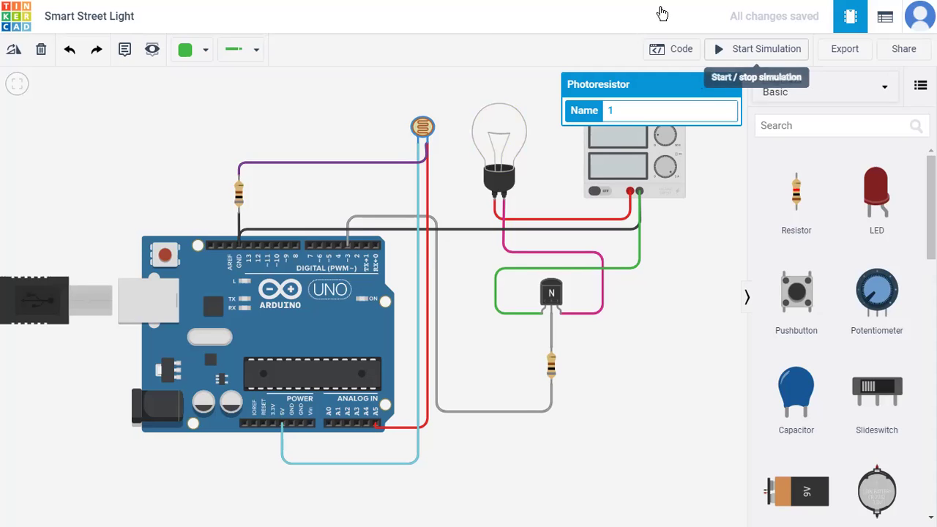
left_click(62, 17)
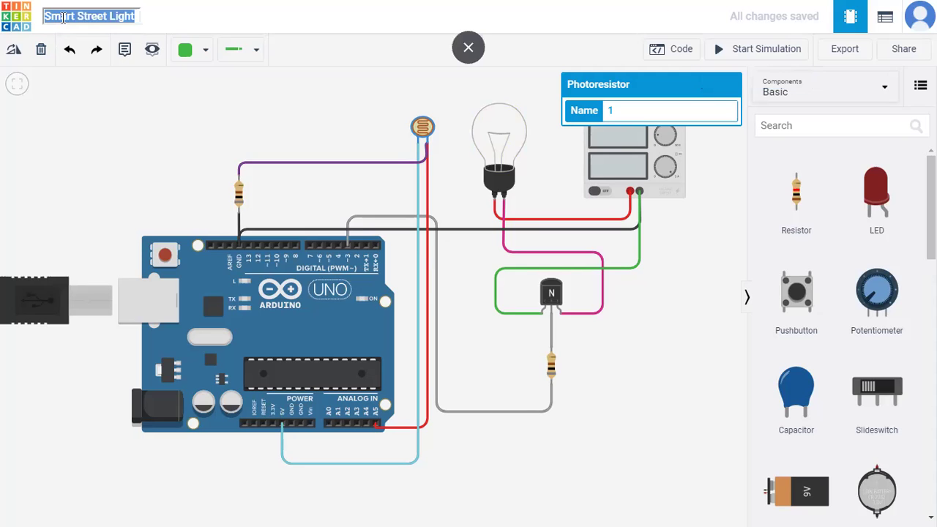
left_click(19, 26)
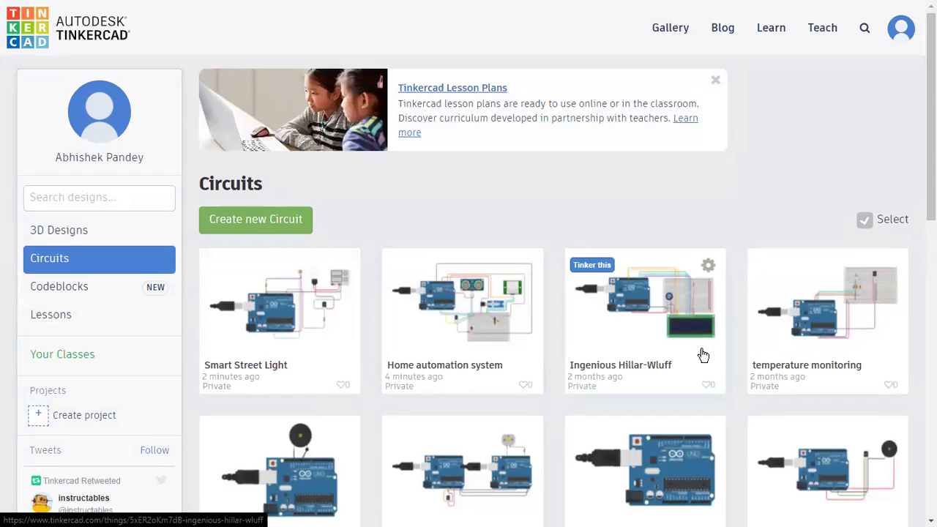
- Browse the saved circuit designs on the dashboard
scroll(702, 355, "down", 3)
scroll(703, 355, "down", 2)
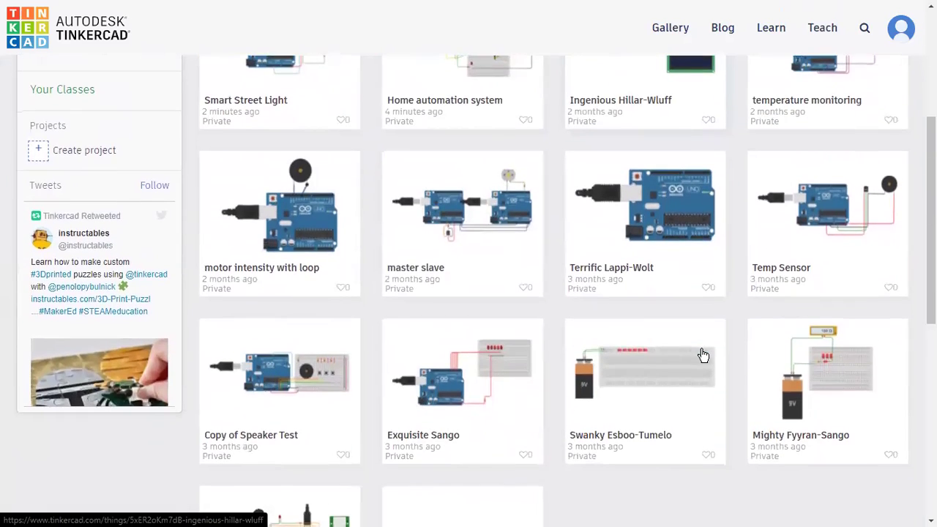
scroll(702, 355, "down", 3)
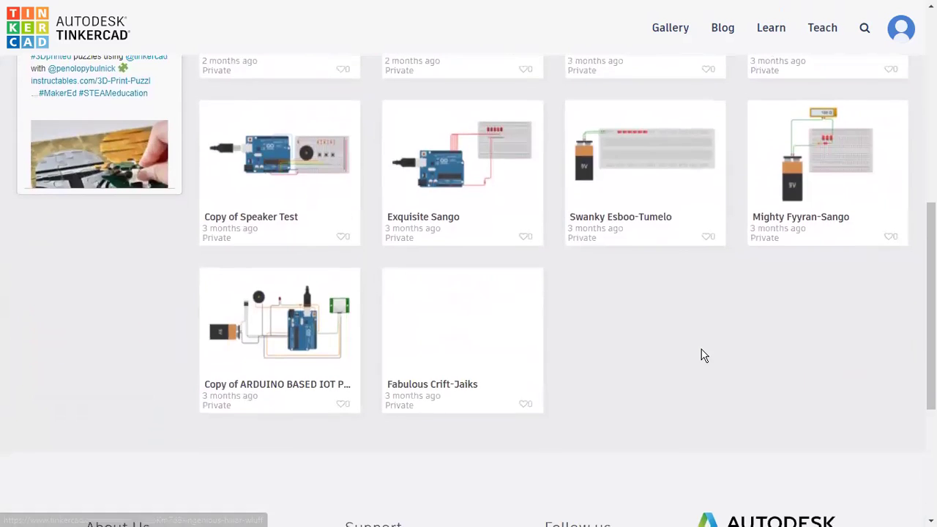
scroll(703, 355, "up", 4)
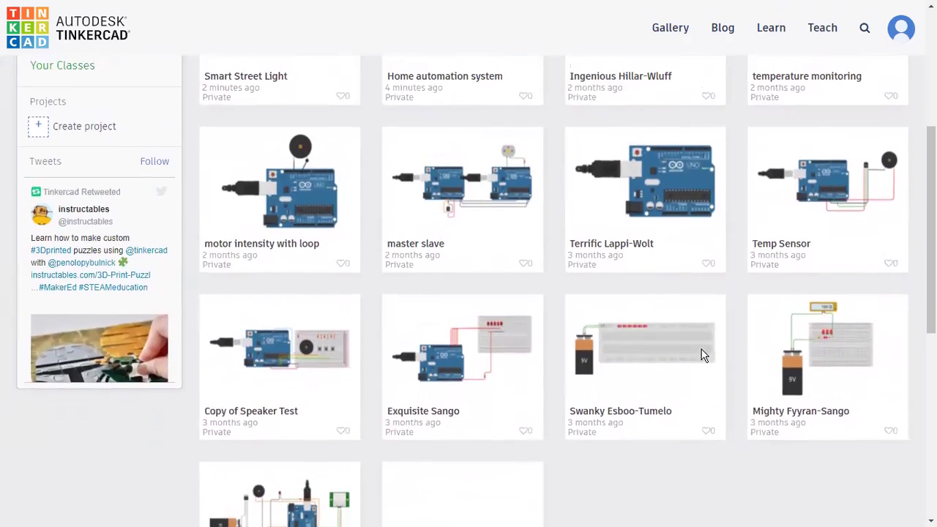
scroll(701, 356, "up", 2)
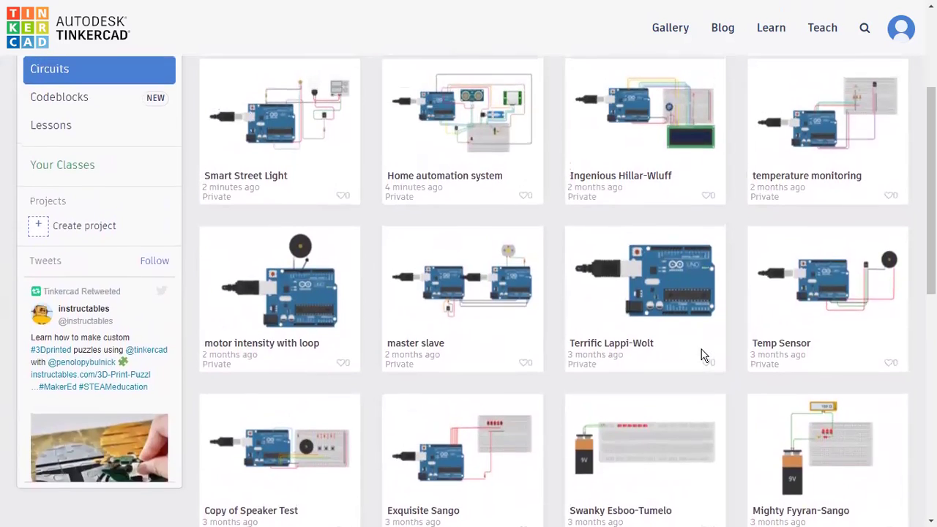
mouse_move(701, 355)
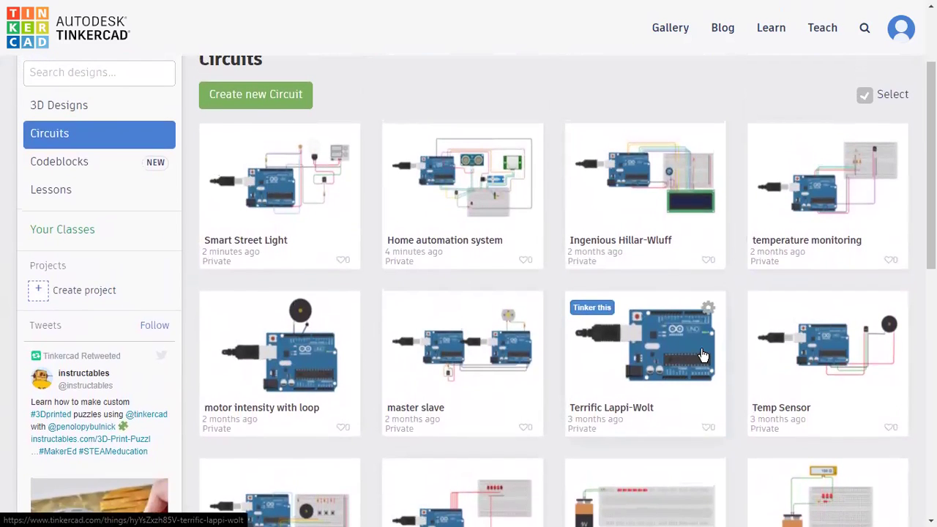
- Look through the older saved circuits on the dashboard, return to the newest designs and exit full-screen view
scroll(701, 354, "down", 1)
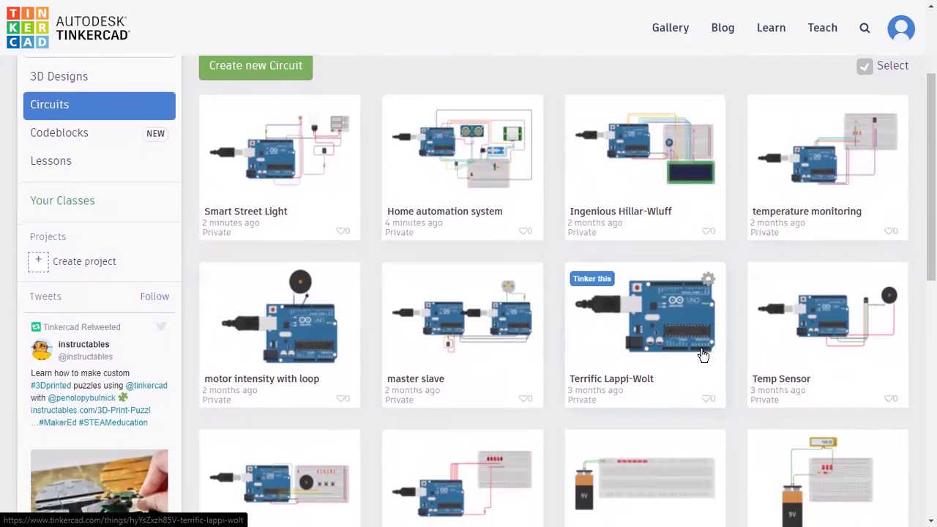
scroll(703, 356, "down", 1)
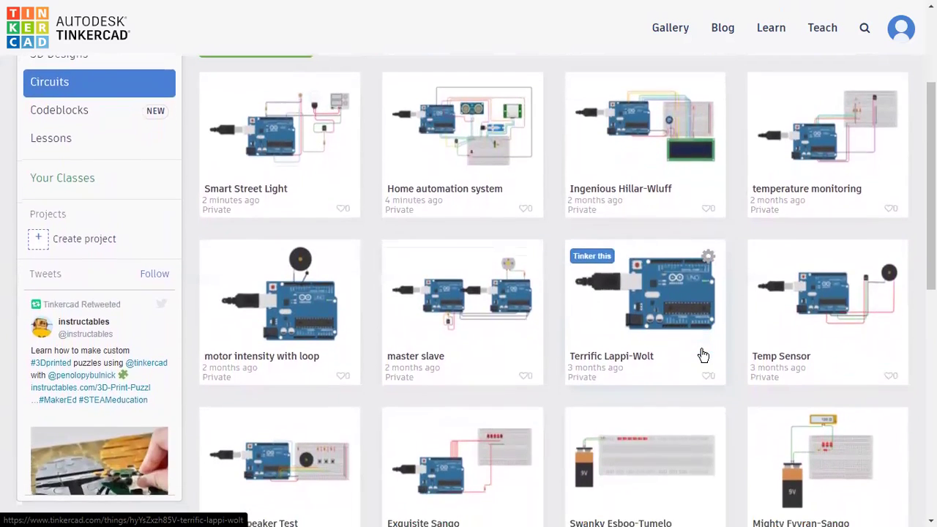
scroll(702, 355, "down", 1)
scroll(703, 356, "down", 2)
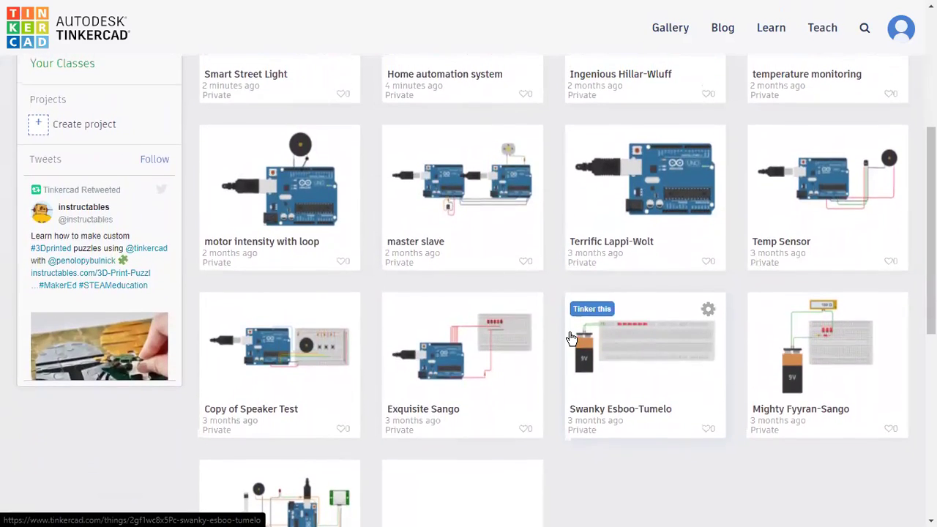
scroll(571, 338, "up", 3)
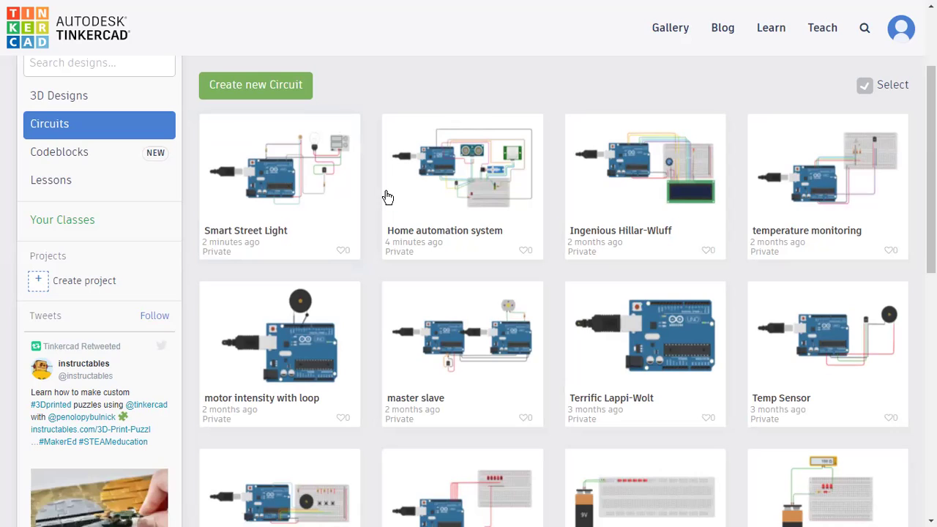
mouse_move(473, 223)
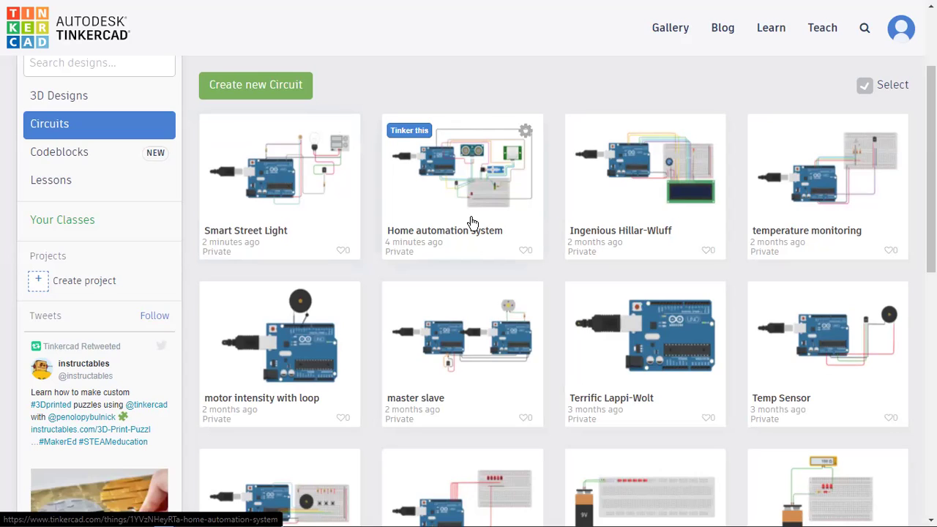
mouse_move(437, 313)
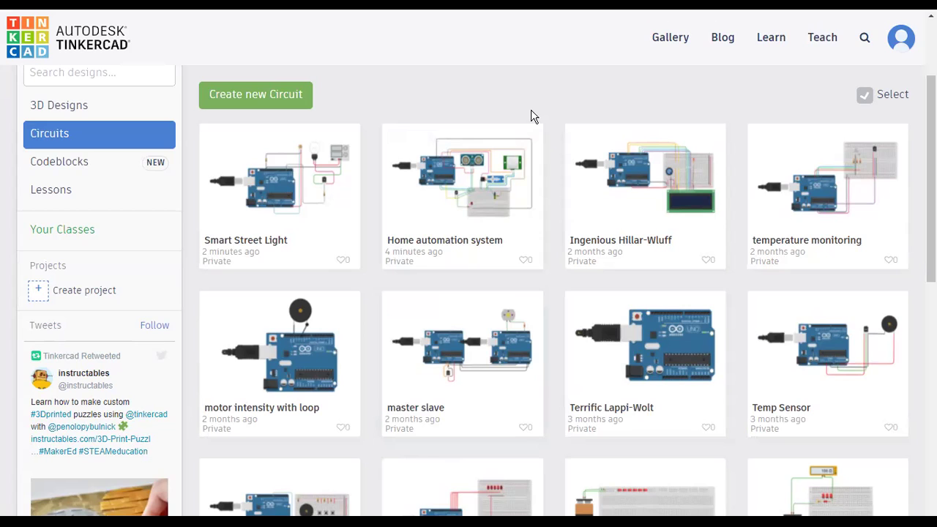
mouse_move(532, 116)
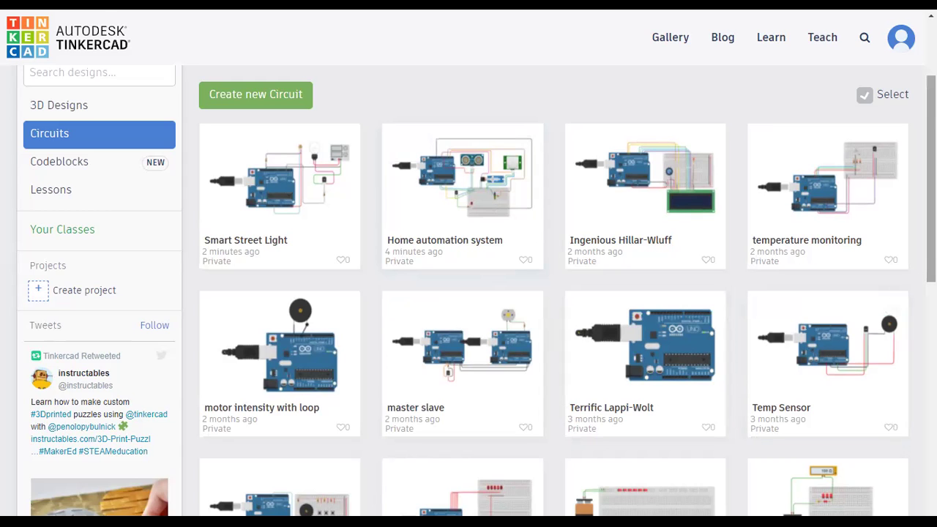
scroll(888, 307, "down", 2)
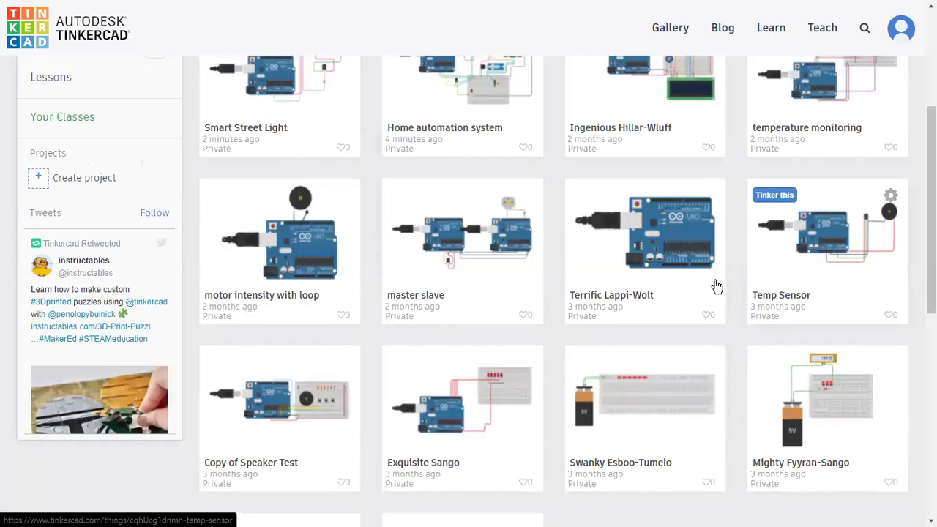
scroll(476, 291, "up", 2)
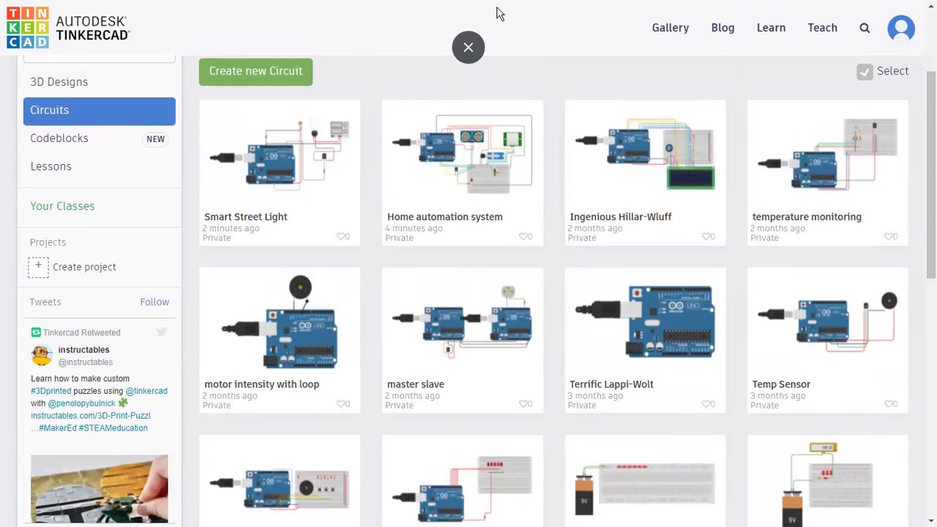
key("F11")
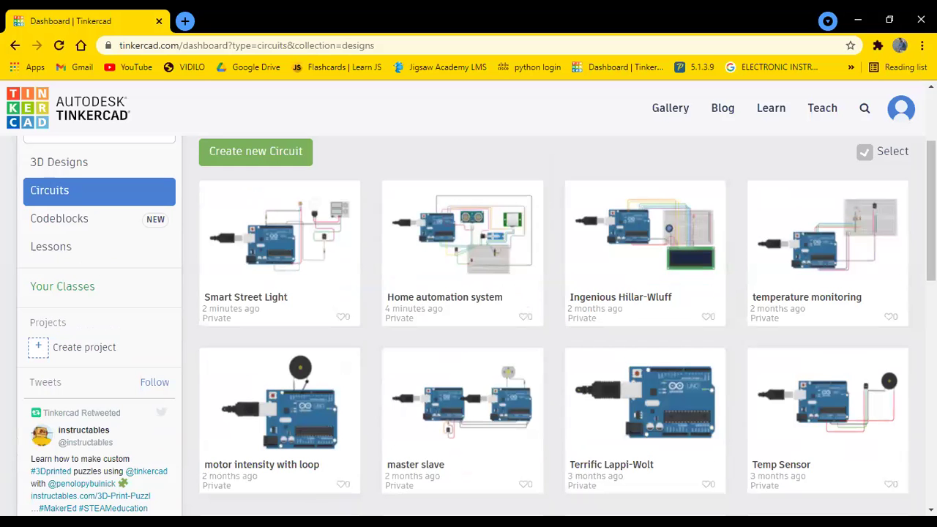
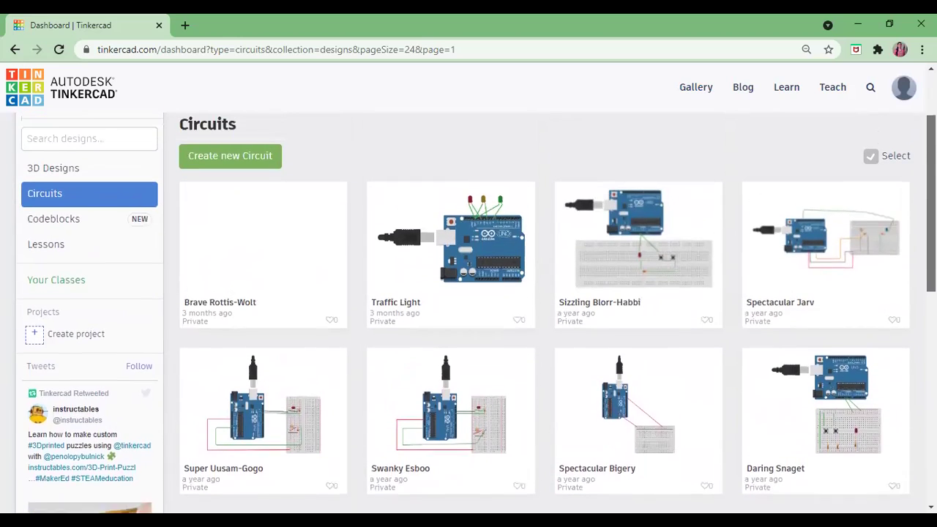
- Switch from the second to the first page of saved circuits and look through its designs
scroll(258, 383, "down", 4)
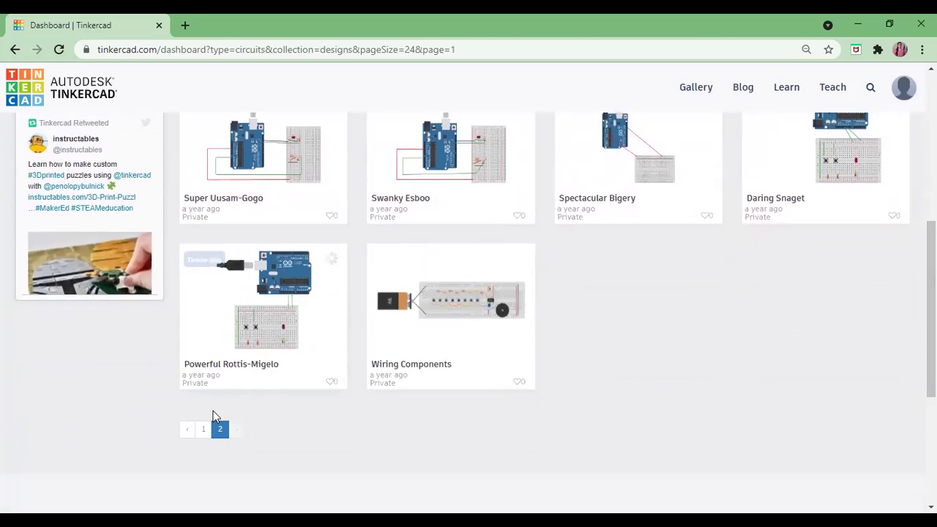
left_click(204, 426)
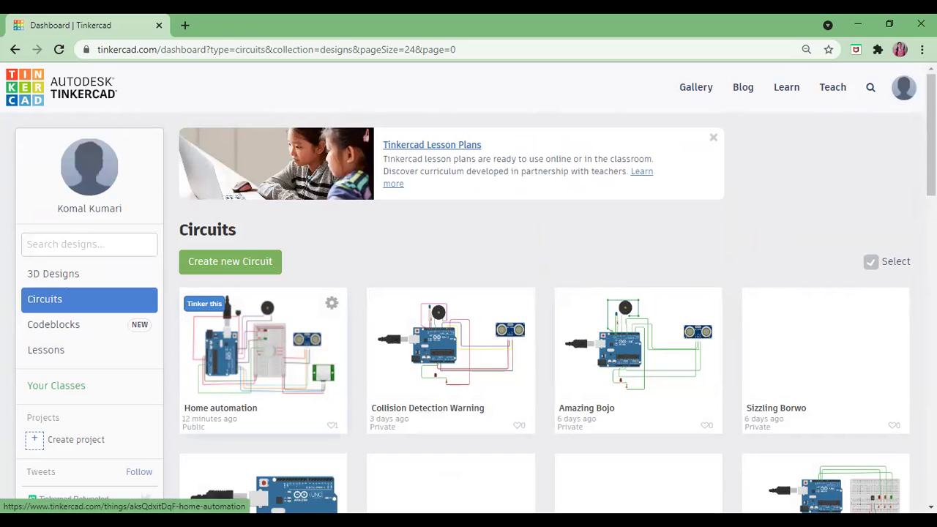
scroll(469, 293, "down", 1)
scroll(468, 292, "down", 3)
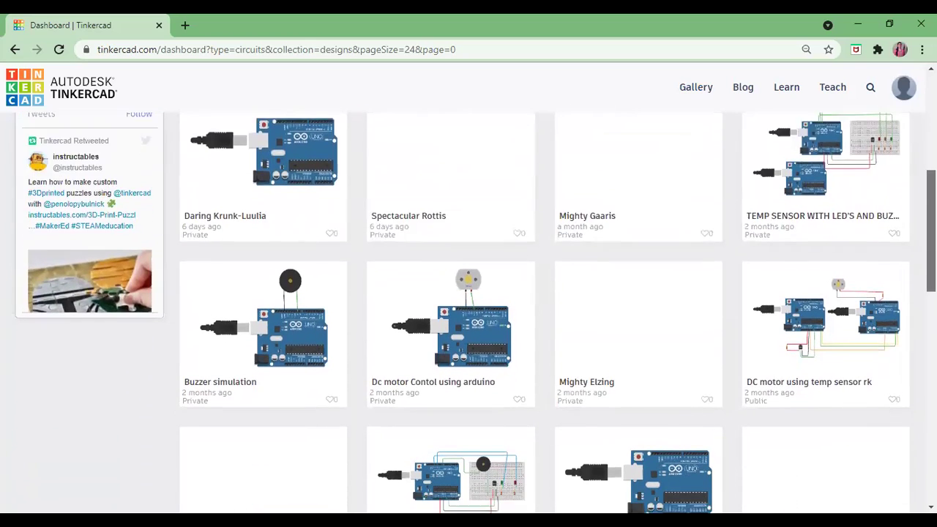
scroll(468, 292, "down", 3)
scroll(468, 315, "down", 3)
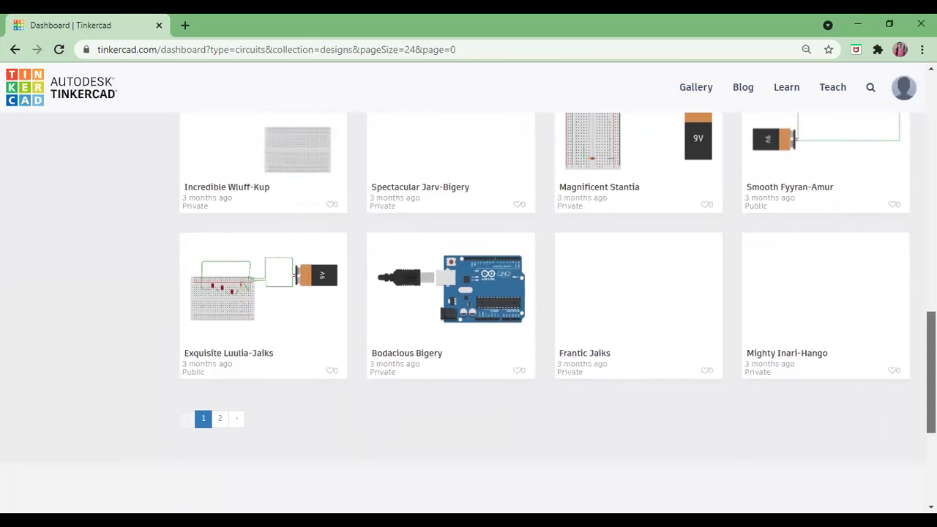
scroll(747, 363, "up", 5)
scroll(468, 312, "up", 4)
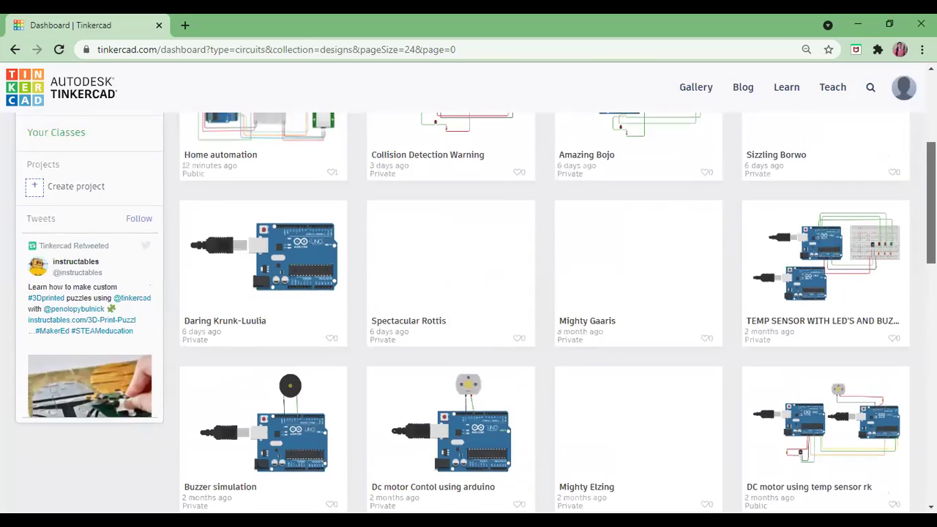
scroll(387, 161, "up", 1)
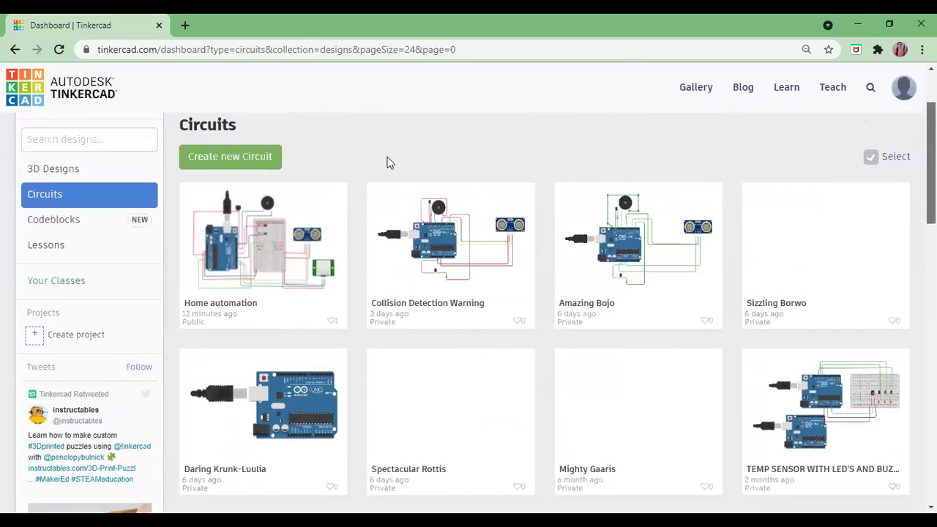
- Open the Home automation circuit for editing and start its simulation
left_click(310, 322)
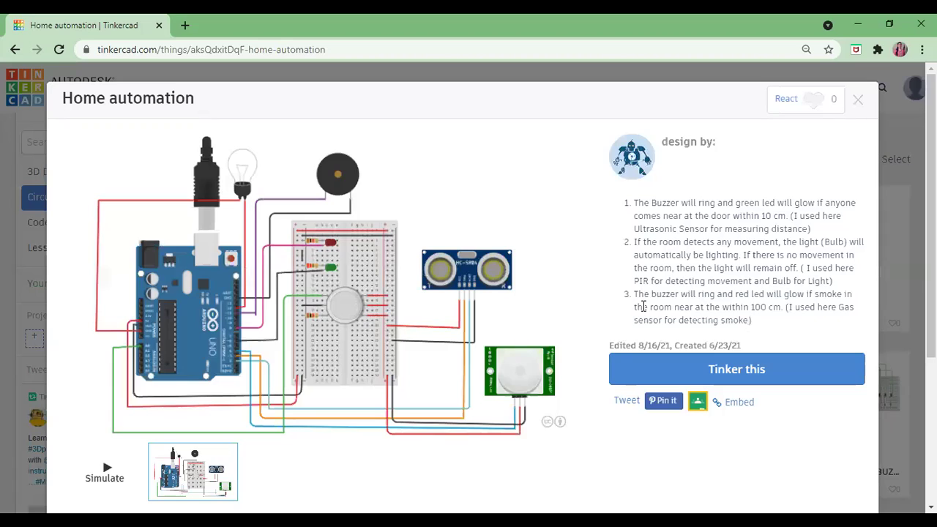
left_click(690, 372)
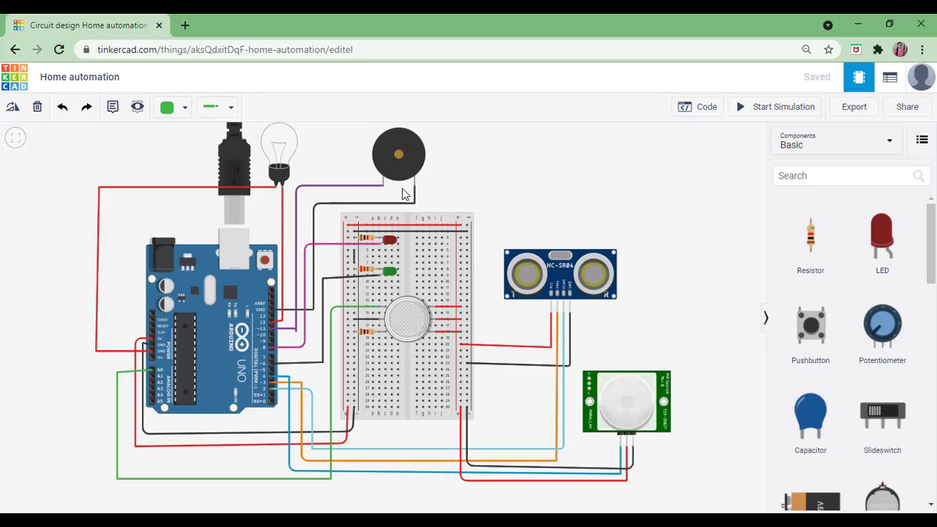
left_click(770, 108)
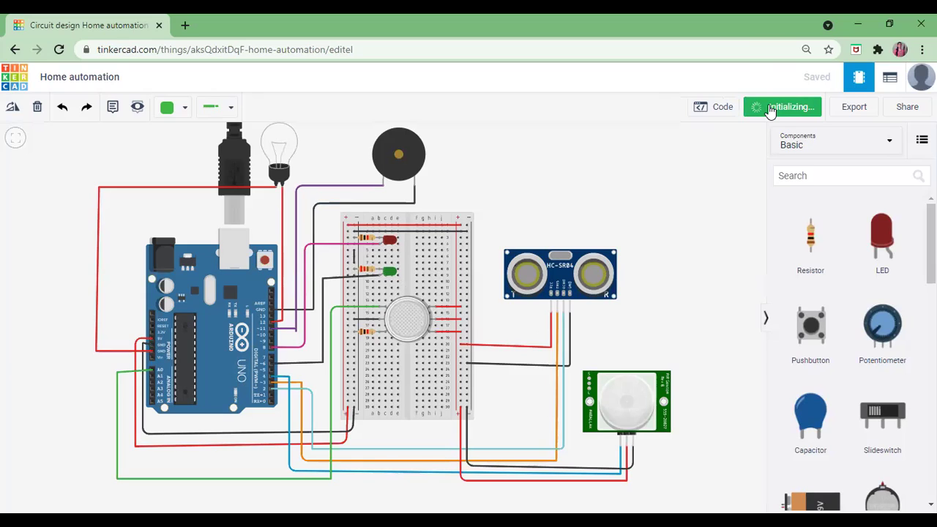
- Test the ultrasonic distance sensor by moving its target nearer and farther within the detection zone
left_click(556, 269)
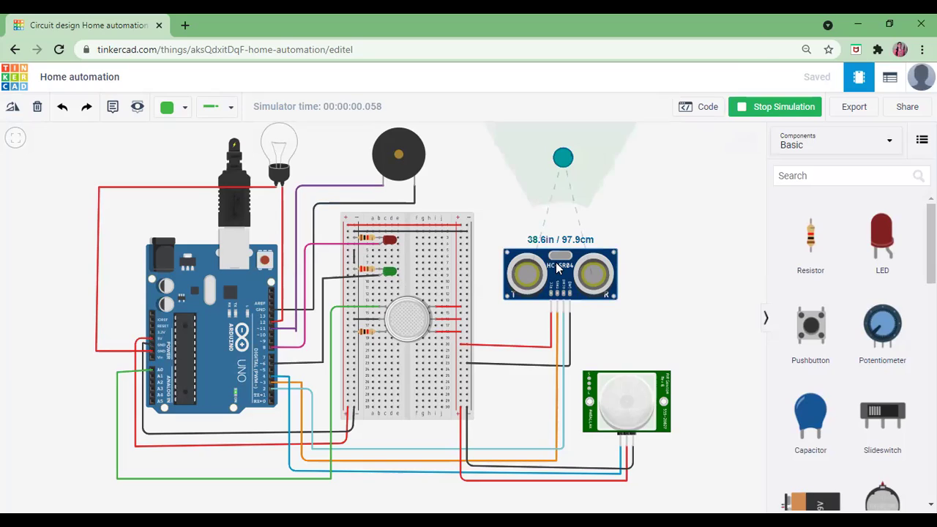
left_click(561, 158)
left_click_drag(563, 159, 560, 130)
left_click(562, 171)
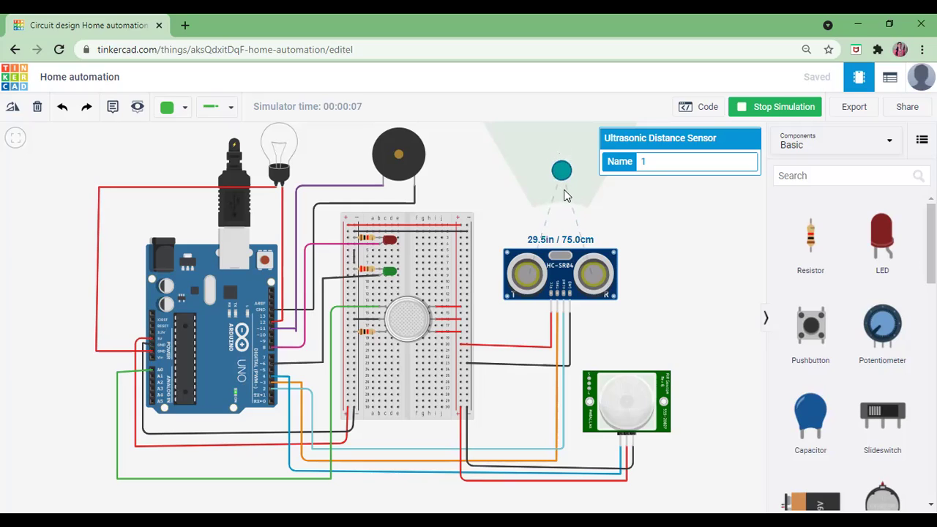
mouse_move(564, 204)
left_mouse_down()
mouse_move(565, 238)
mouse_move(565, 208)
left_mouse_up()
left_click(563, 168)
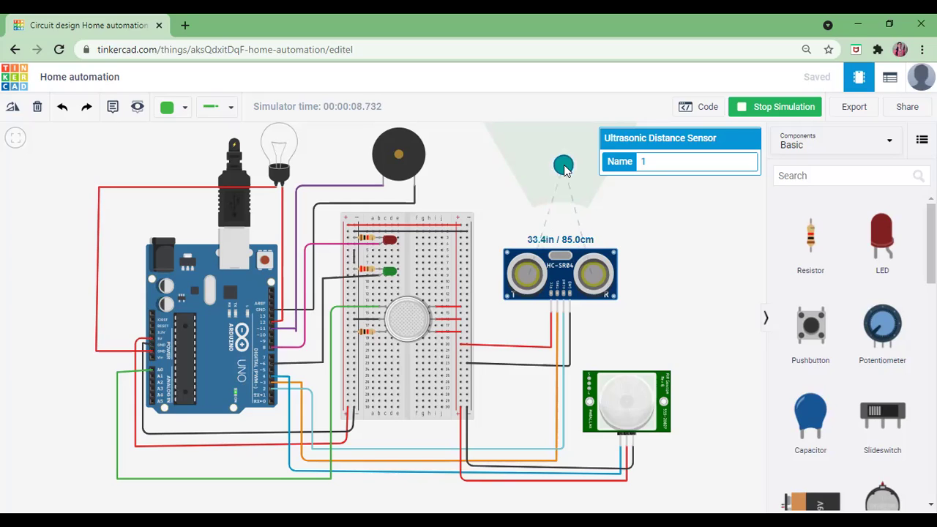
left_click_drag(565, 168, 564, 141)
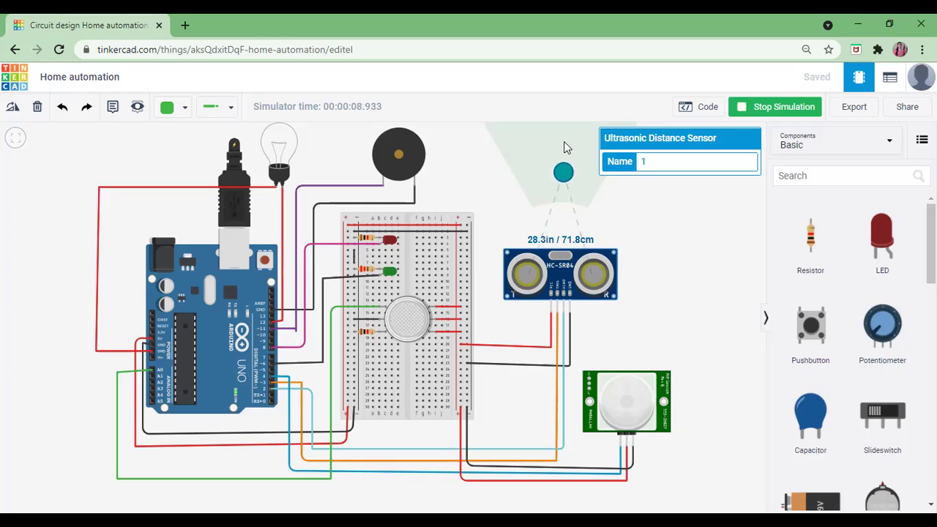
- Test the gas sensor by moving the smoke cloud over it and back beyond the Arduino board
left_click(400, 315)
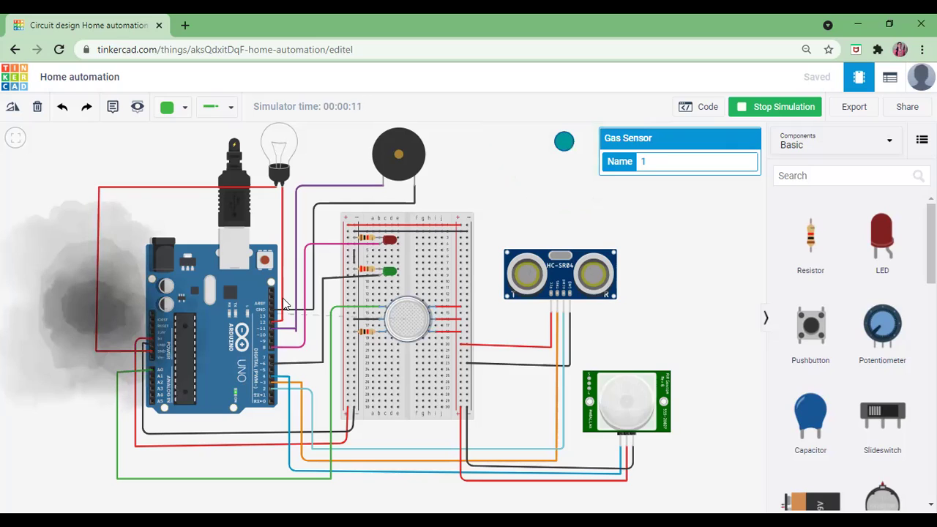
left_click_drag(337, 344, 414, 364)
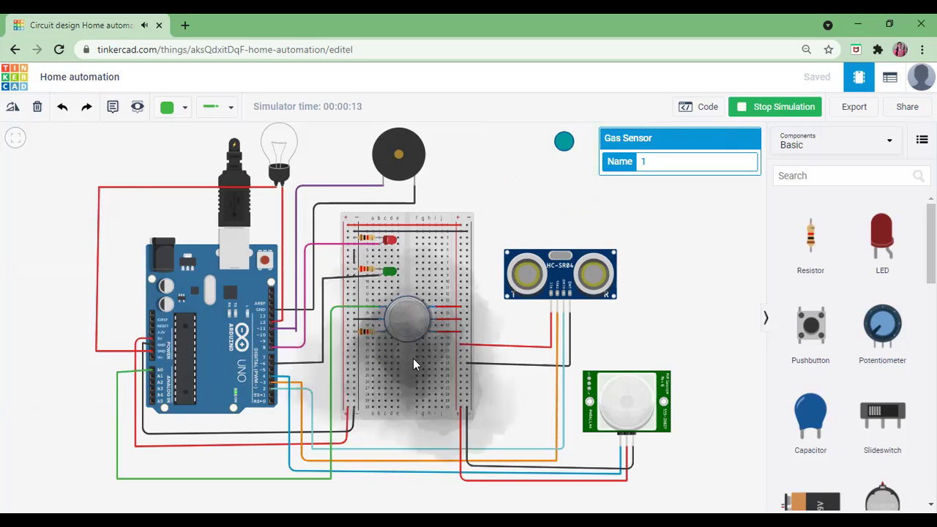
left_click_drag(401, 322, 407, 334)
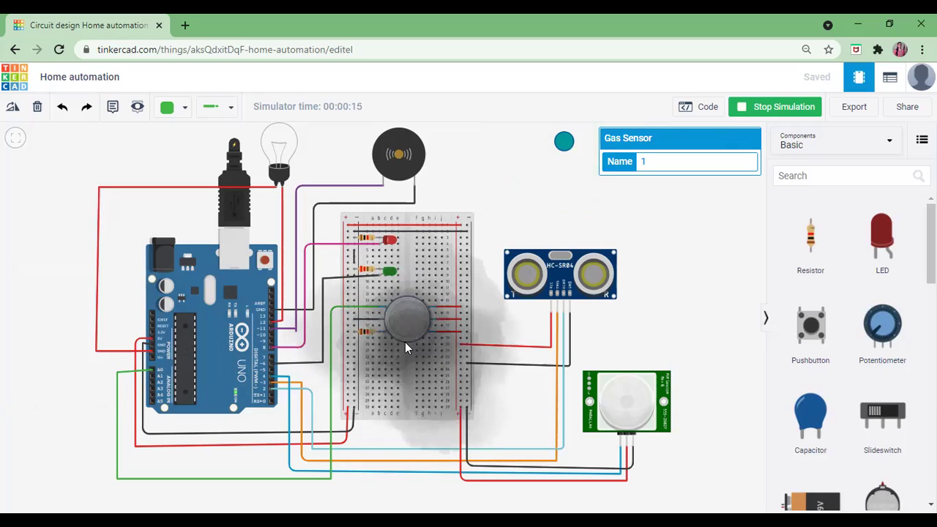
left_click_drag(403, 342, 44, 327)
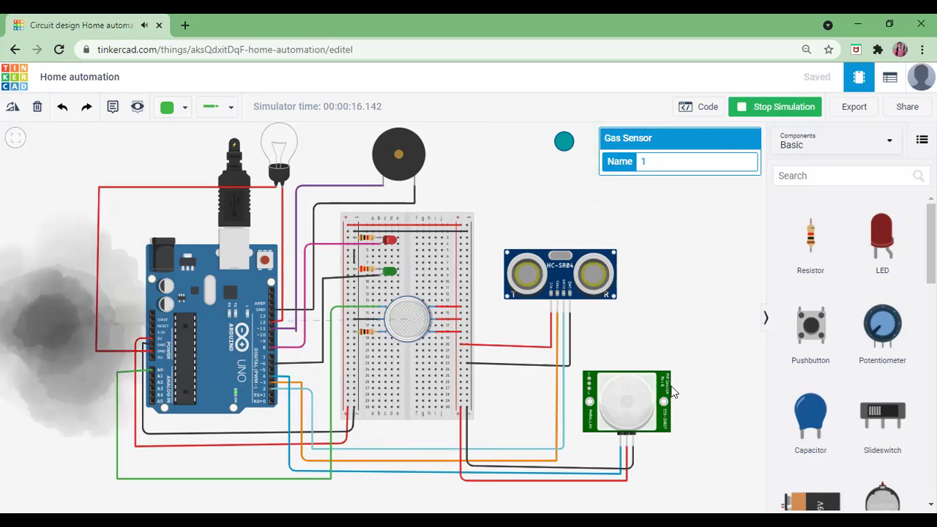
- Test the PIR sensor by moving its target from beside the sensor into the detection zone
left_click(627, 388)
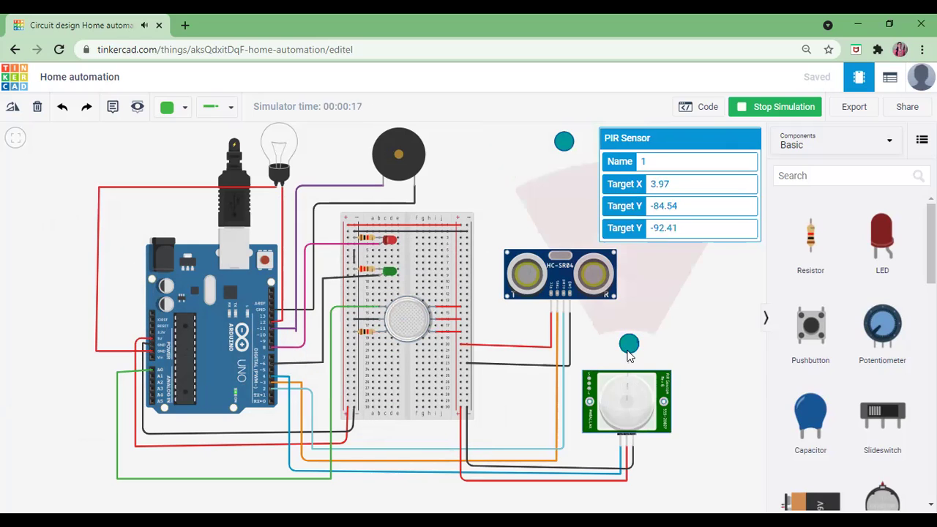
left_click_drag(628, 351, 649, 277)
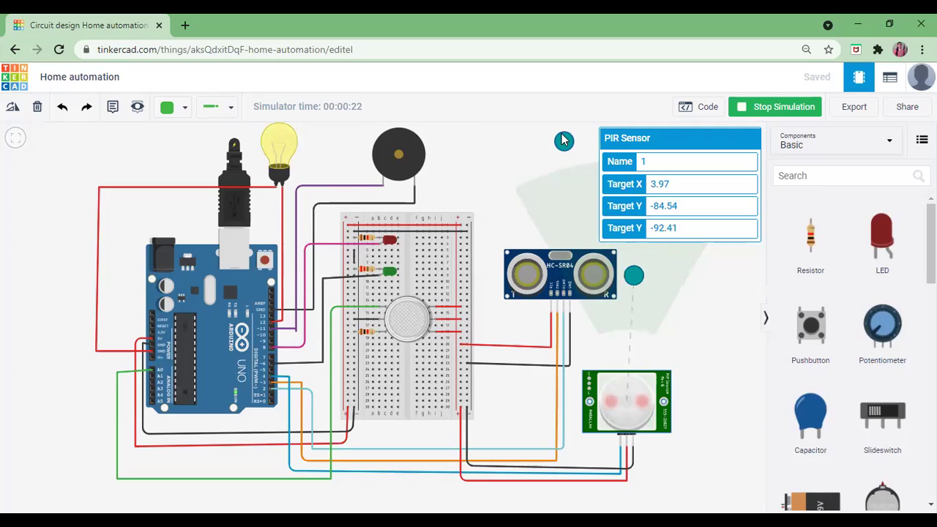
left_click_drag(564, 139, 563, 155)
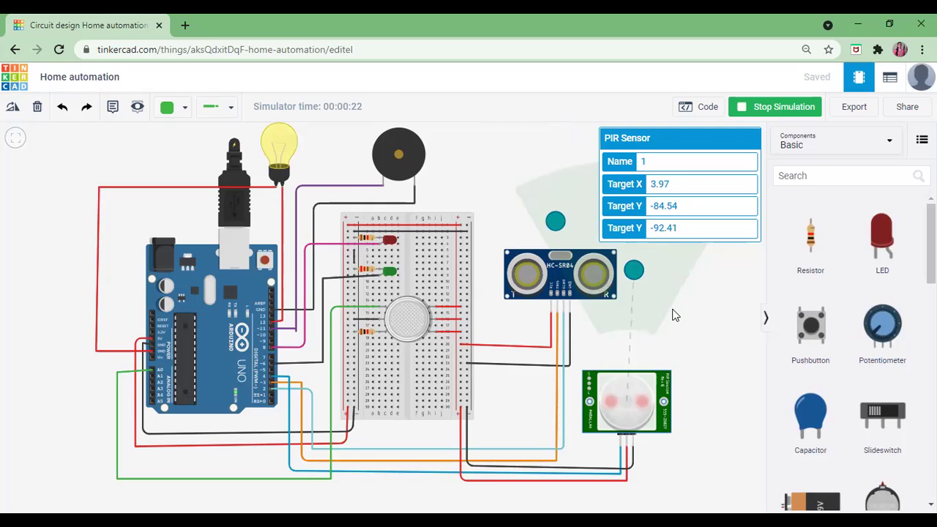
left_click(628, 293)
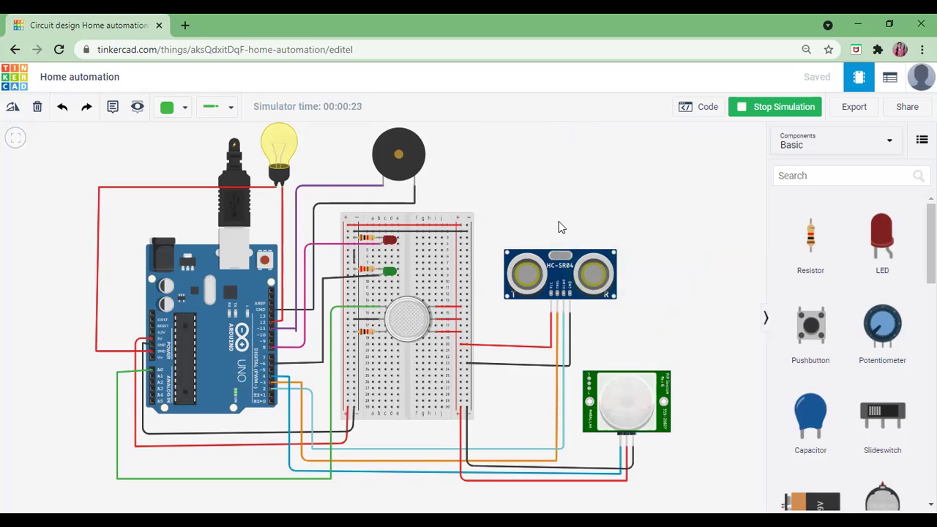
- Bring the ultrasonic sensor's target from the detection zone right up to the sensor
left_click(553, 252)
left_click_drag(563, 171, 565, 245)
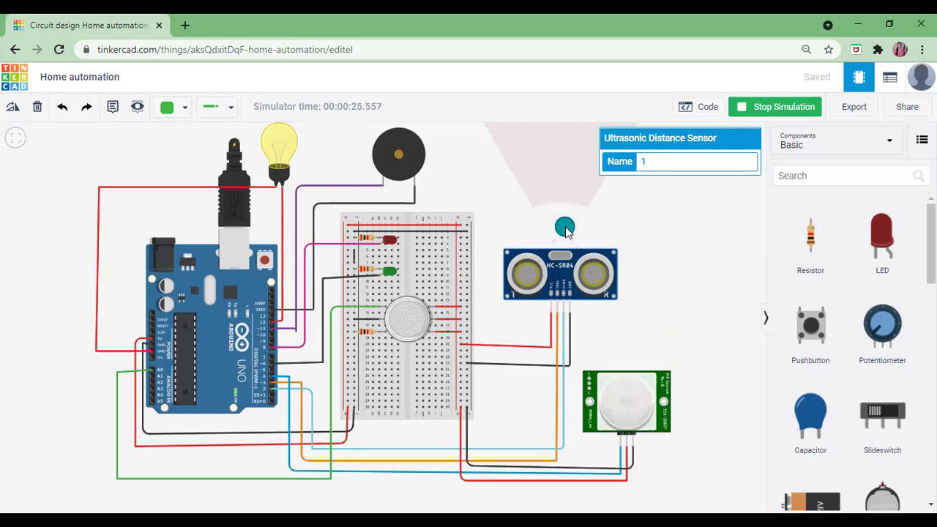
left_click(581, 169)
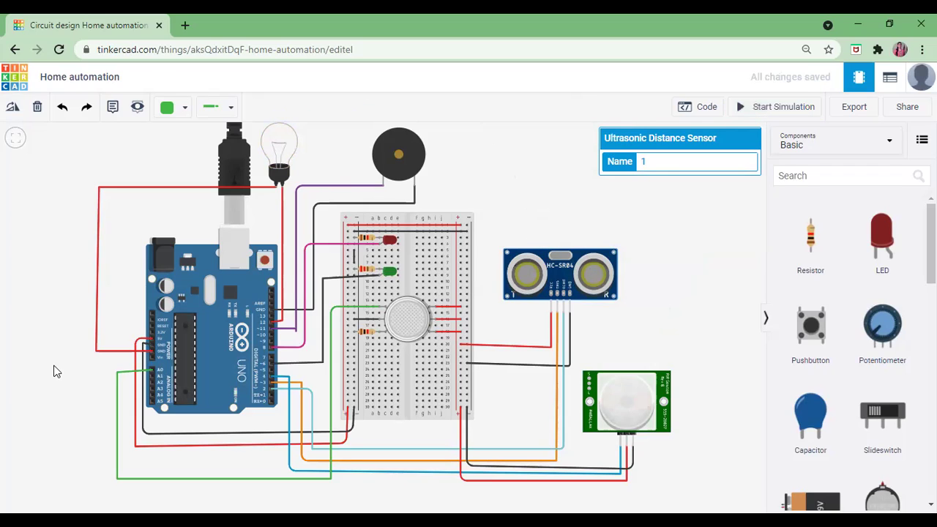
- Stop the simulation and return to the Home automation design page
left_click(14, 50)
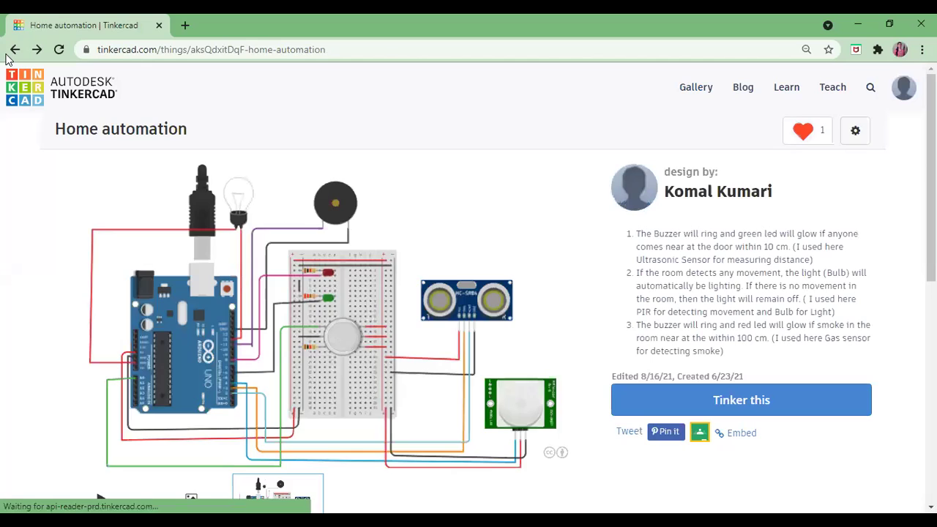
- Return to the dashboard's circuit designs and open the Traffic Light circuit in the editor
left_click(6, 54)
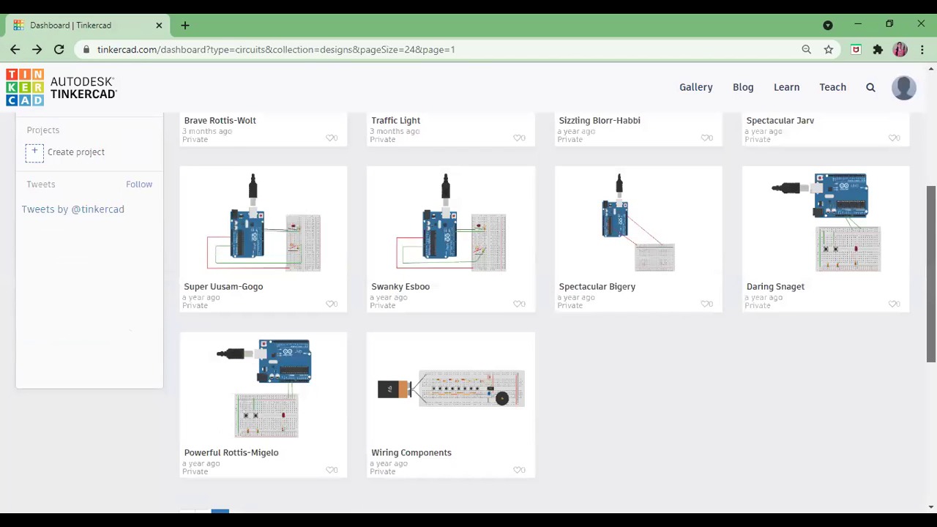
scroll(259, 464, "down", 2)
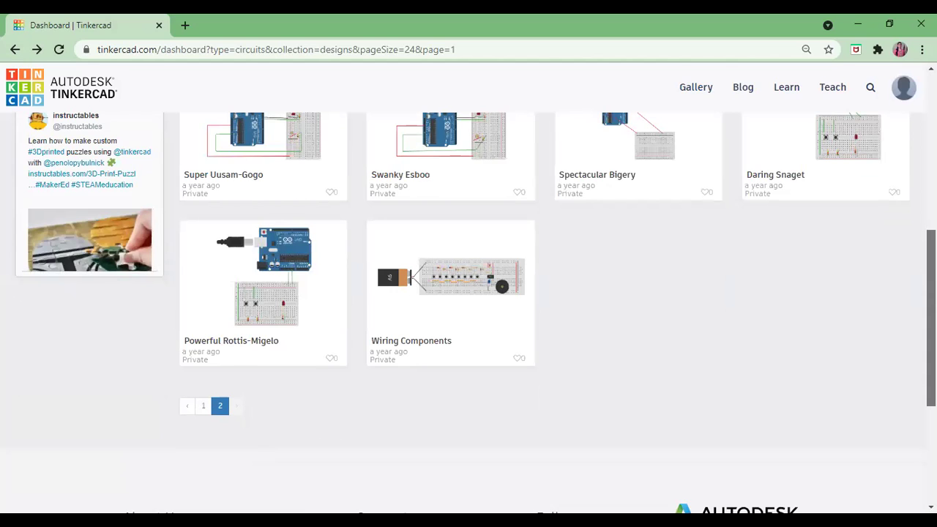
scroll(931, 314, "up", 5)
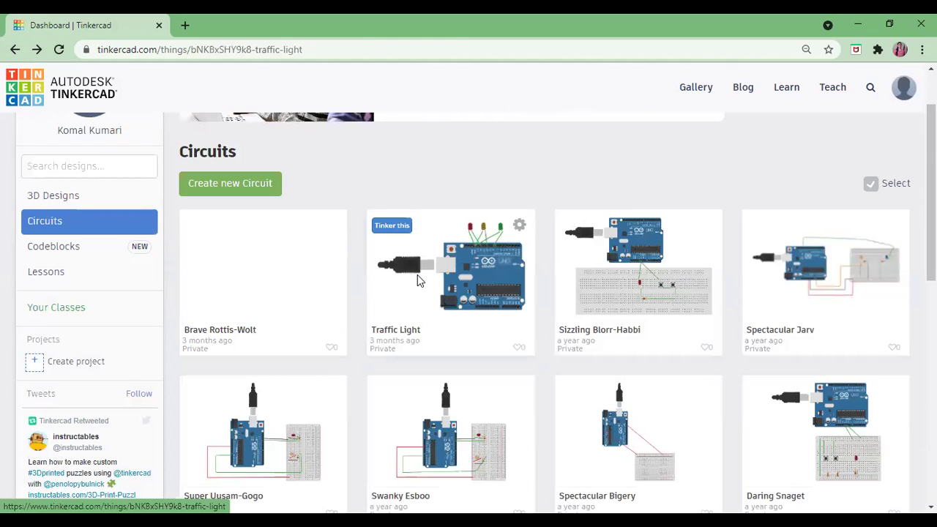
left_click(417, 281)
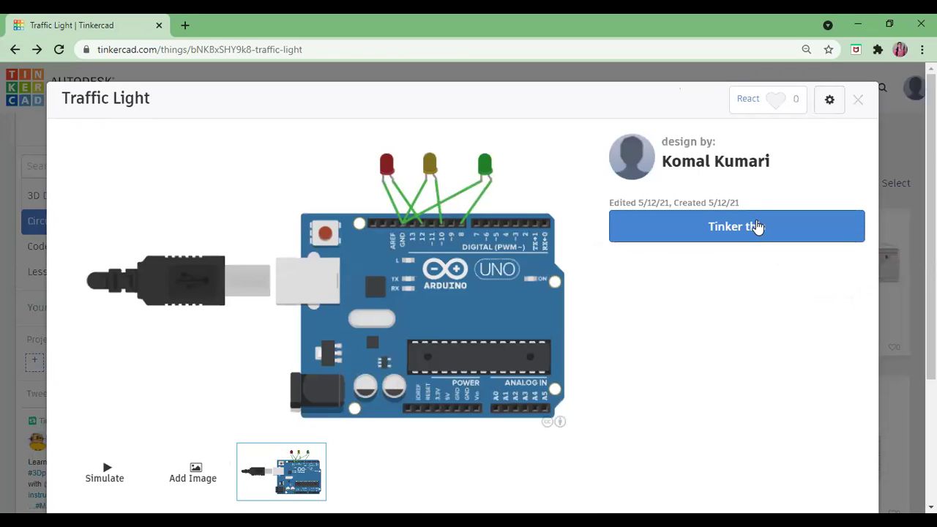
left_click(758, 227)
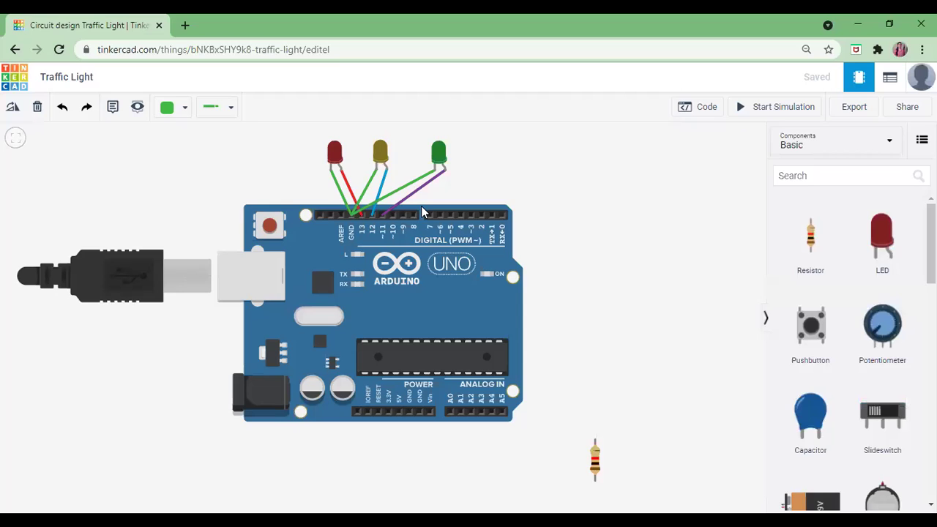
- Run the Traffic Light simulation to observe the red, yellow and green LED sequence, and stop it
left_click(764, 111)
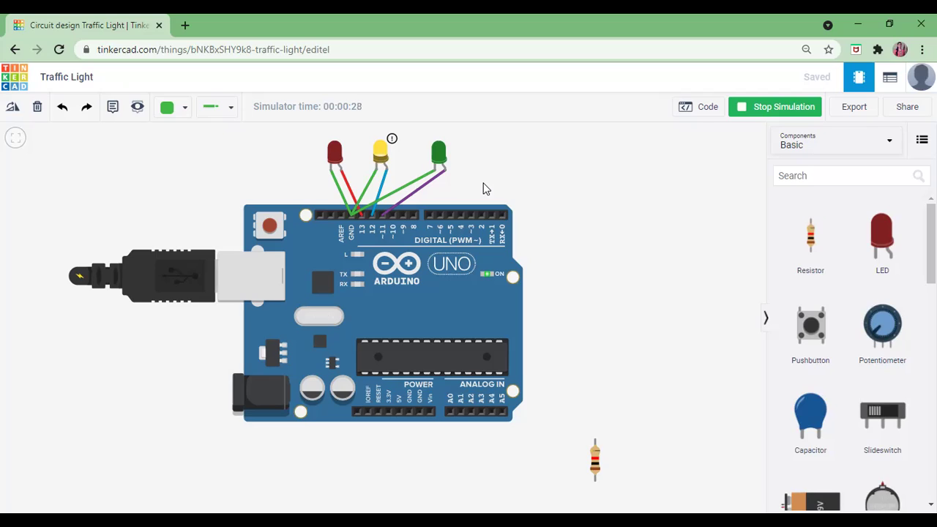
left_click(777, 108)
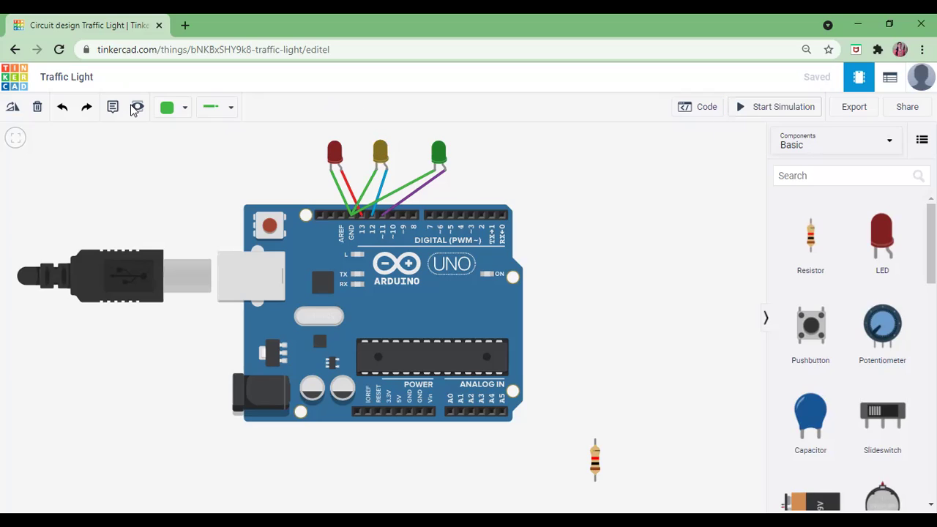